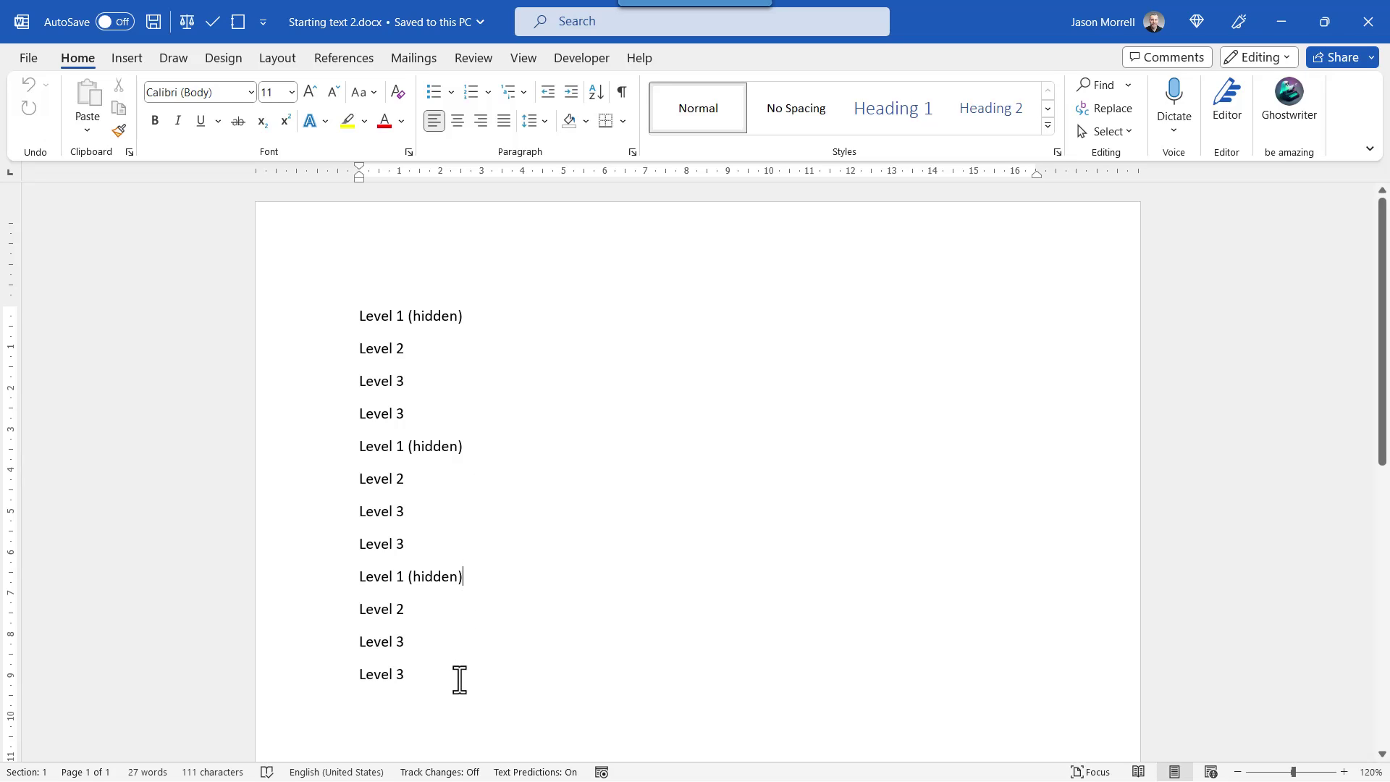
# - Select all the heading lines and begin defining a new multilevel list
pyautogui.click(422, 673)
pyautogui.moveTo(422, 673); pyautogui.dragTo(332, 328)
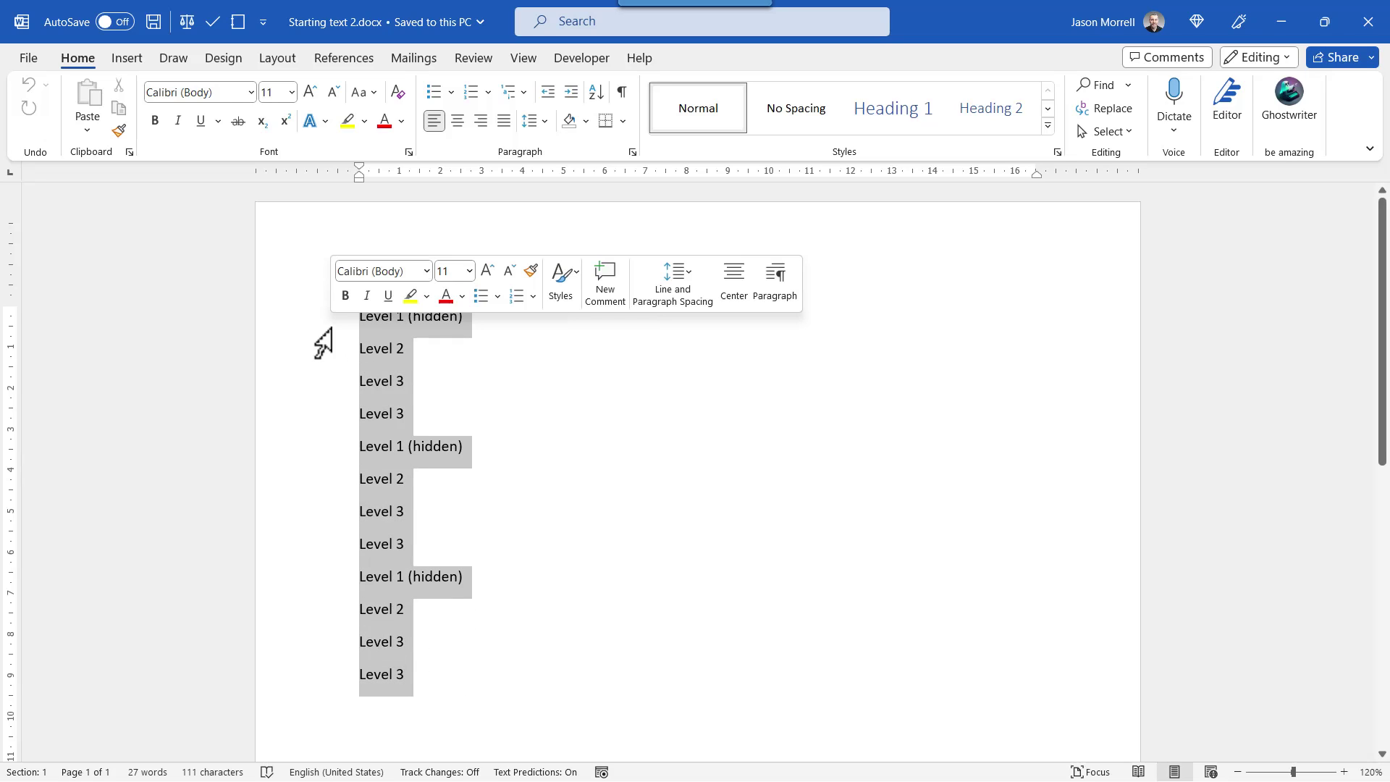
pyautogui.click(517, 93)
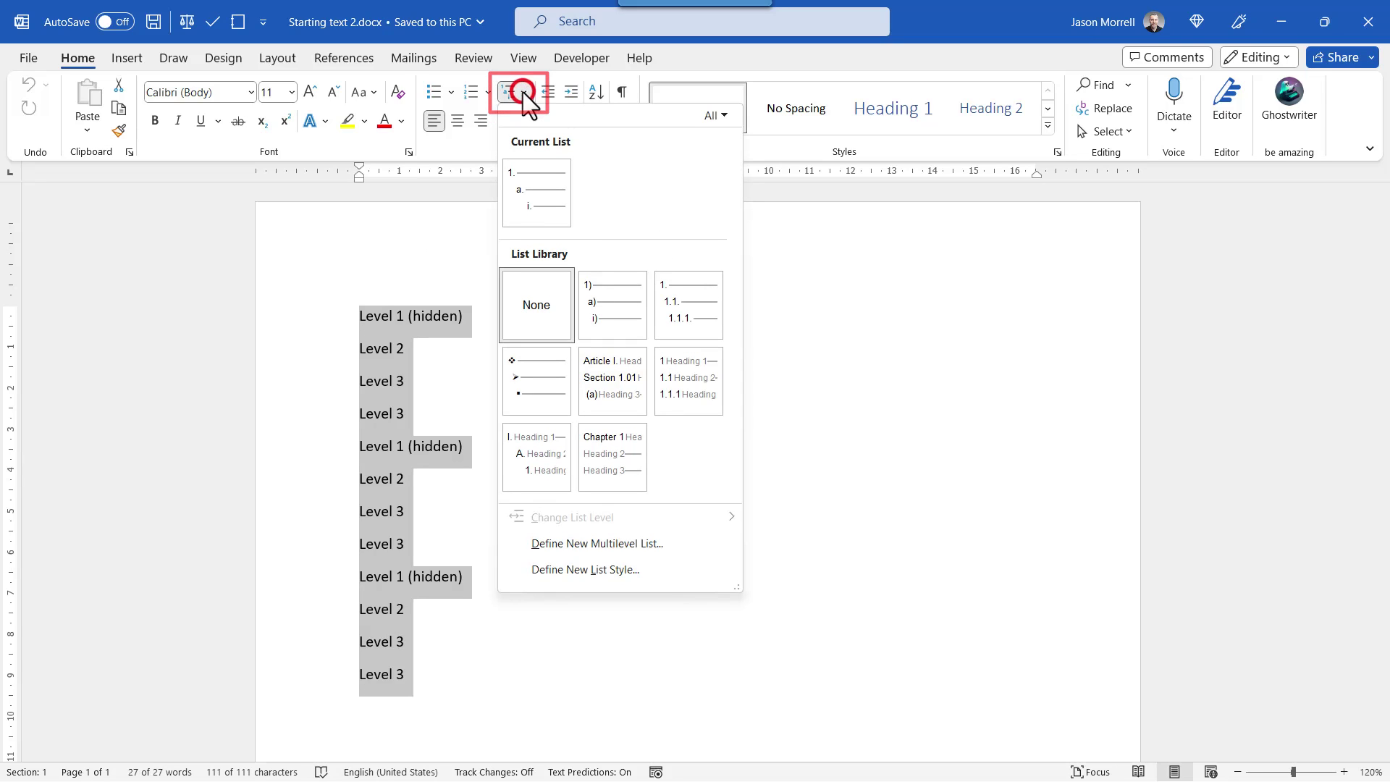
pyautogui.click(610, 540)
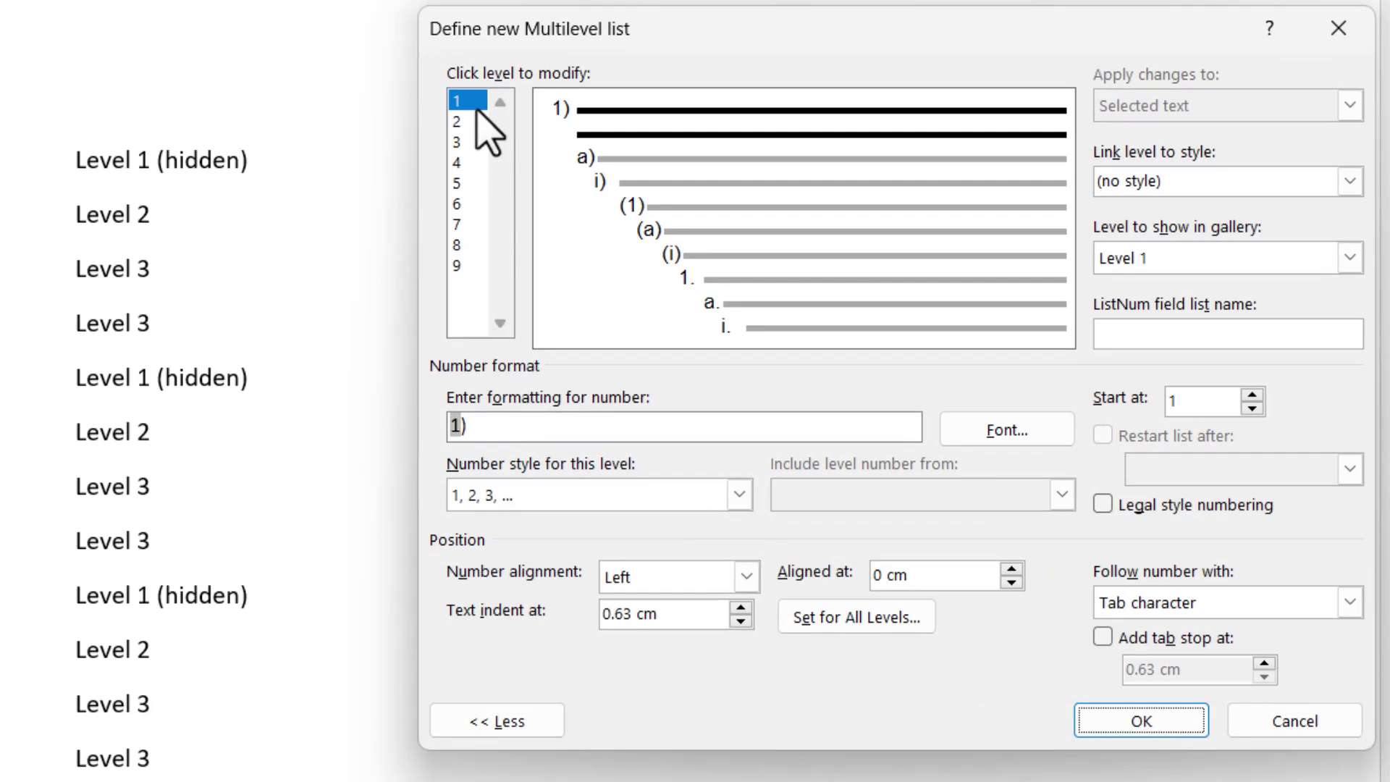
# - Make level 1 a plain 1,2,3 number and link it to Heading 1
pyautogui.click(546, 427)
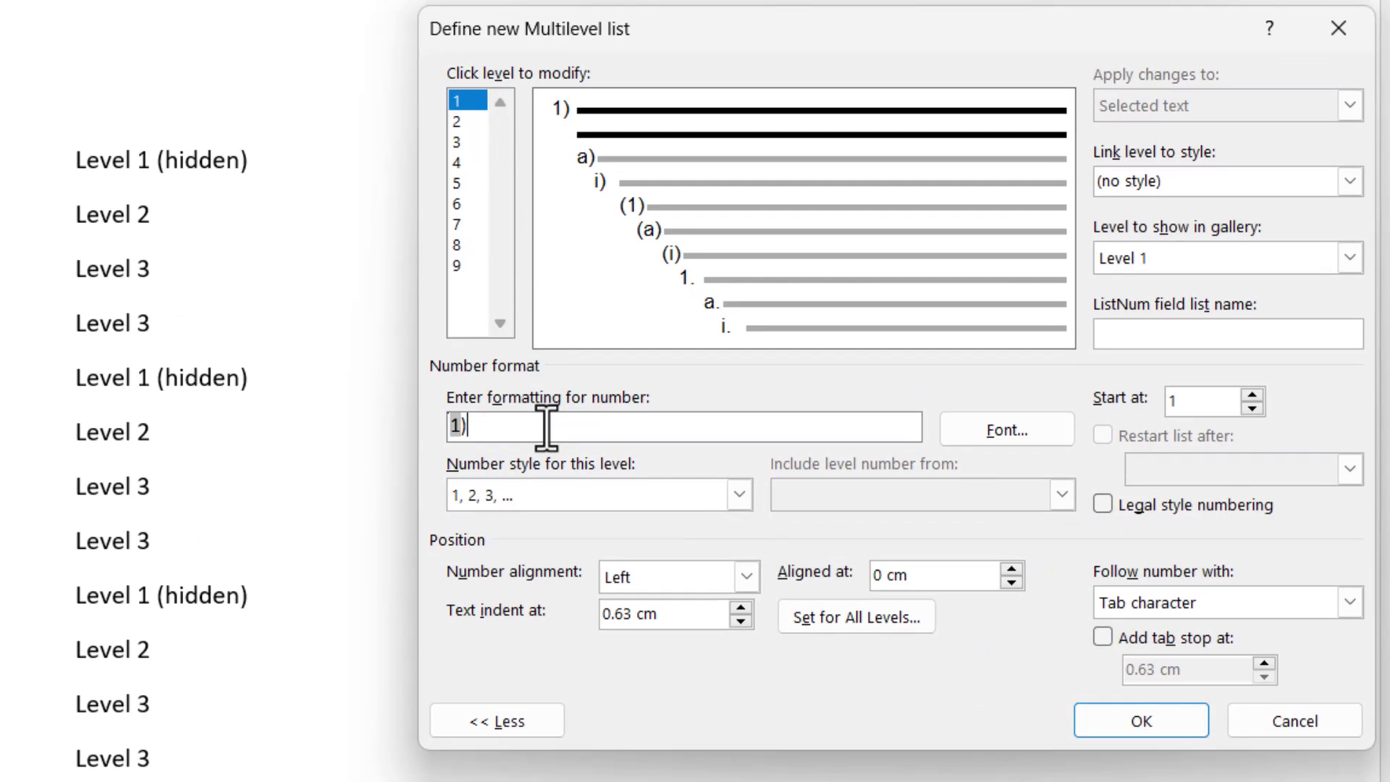
pyautogui.press('BackSpace')
pyautogui.press('BackSpace')
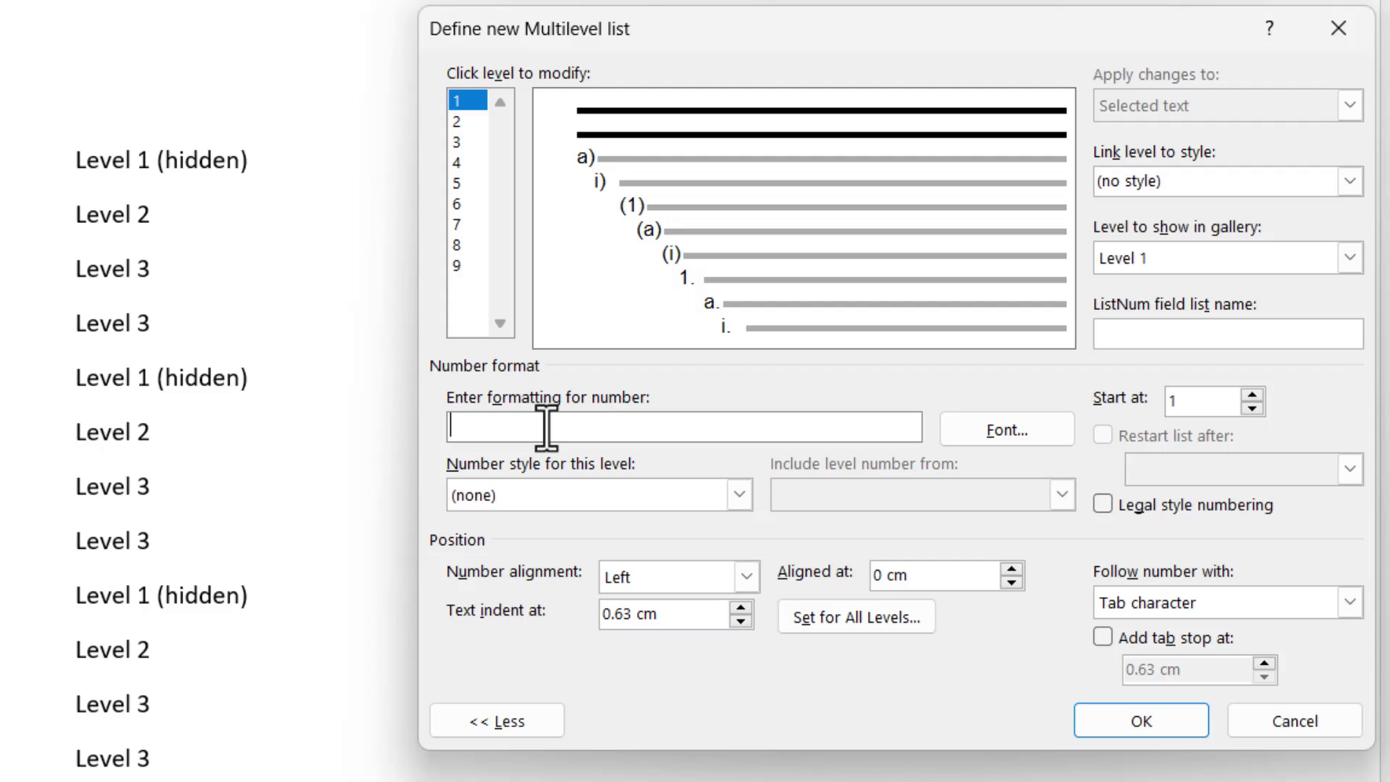
pyautogui.click(603, 495)
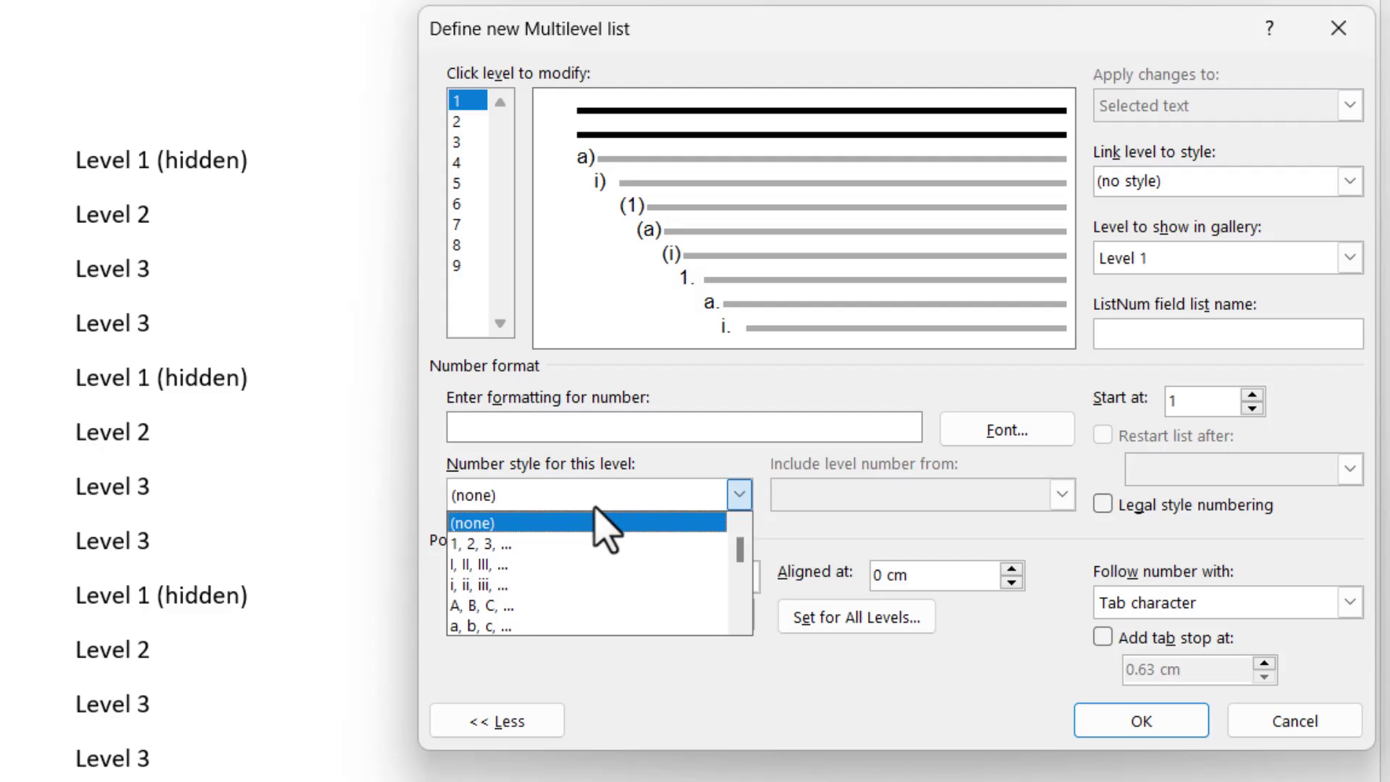
pyautogui.click(584, 545)
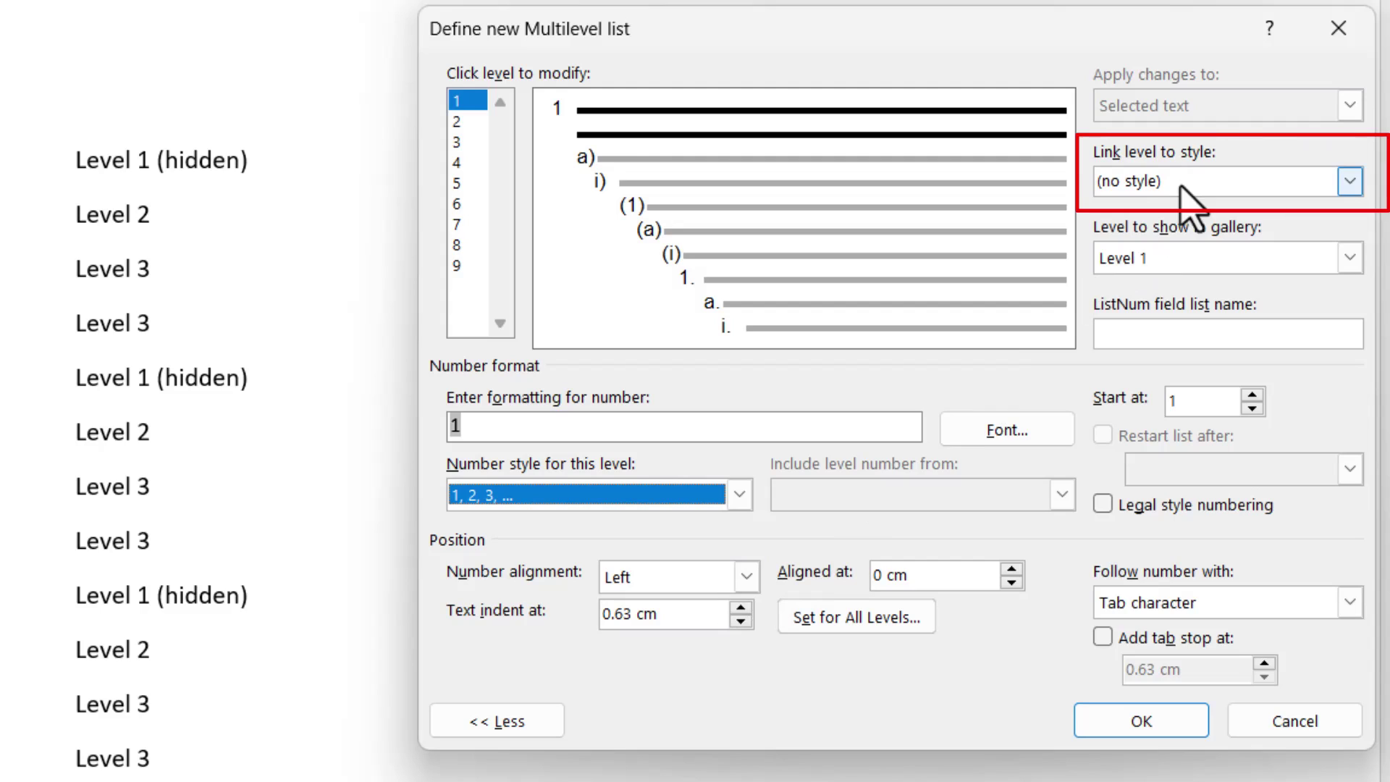
pyautogui.click(1349, 180)
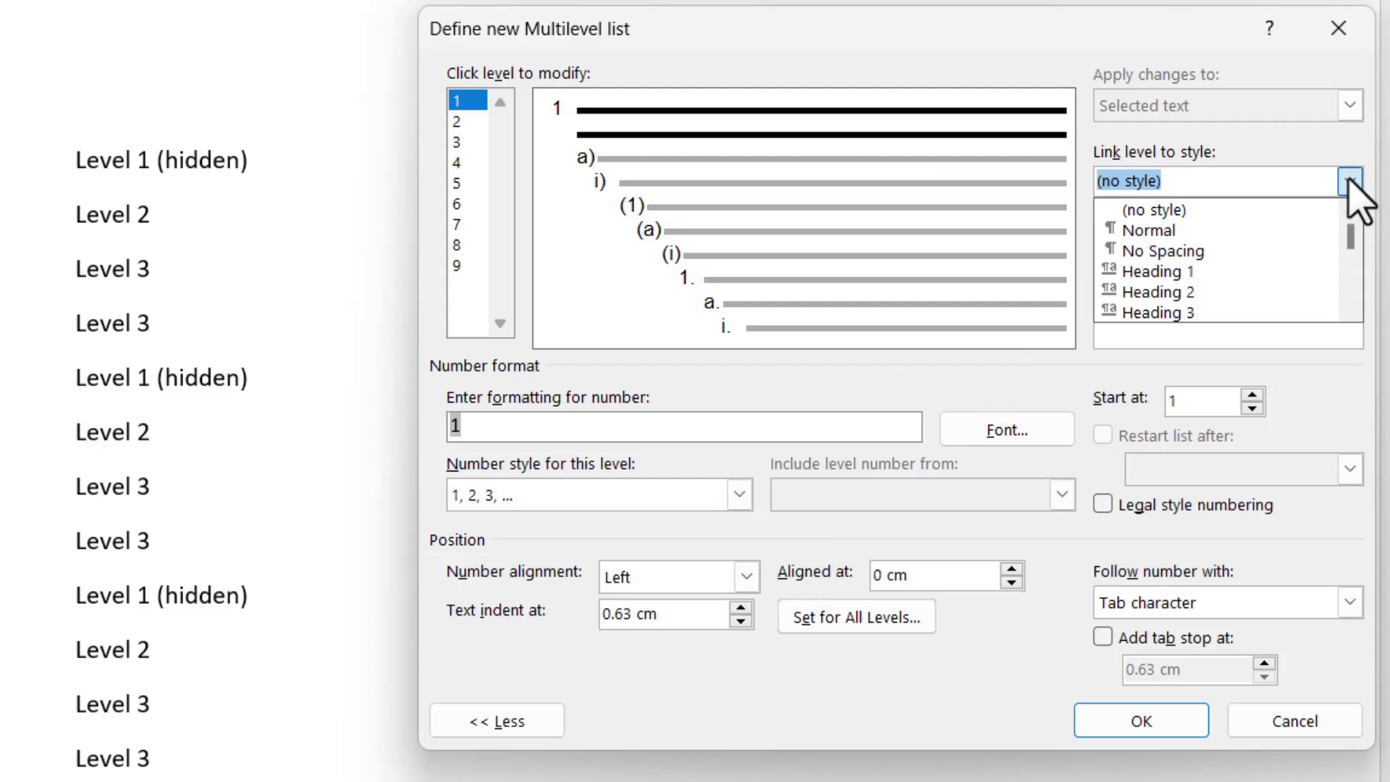
pyautogui.click(1265, 271)
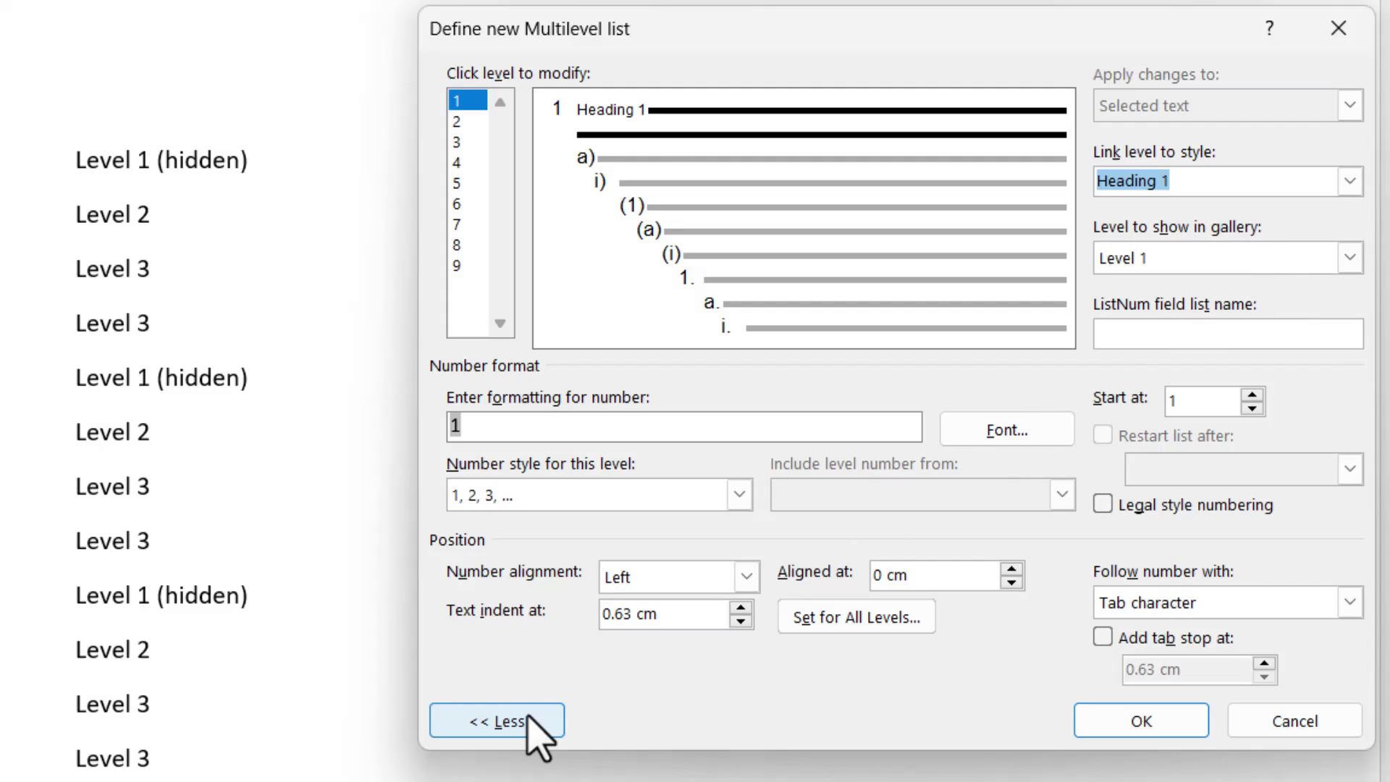
# - Toggle the dialog's More/Less options and move on to level 2
pyautogui.click(497, 721)
pyautogui.click(497, 665)
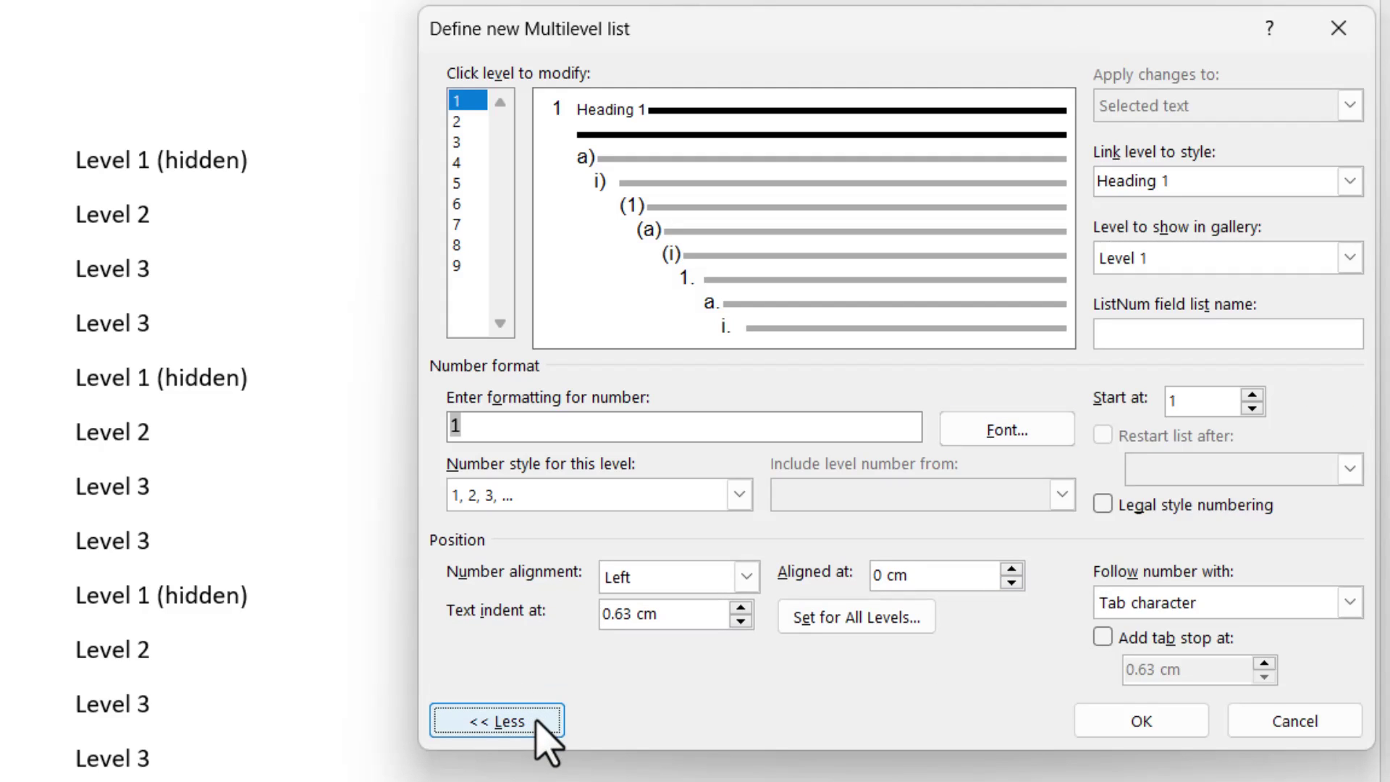
pyautogui.click(497, 722)
pyautogui.click(496, 665)
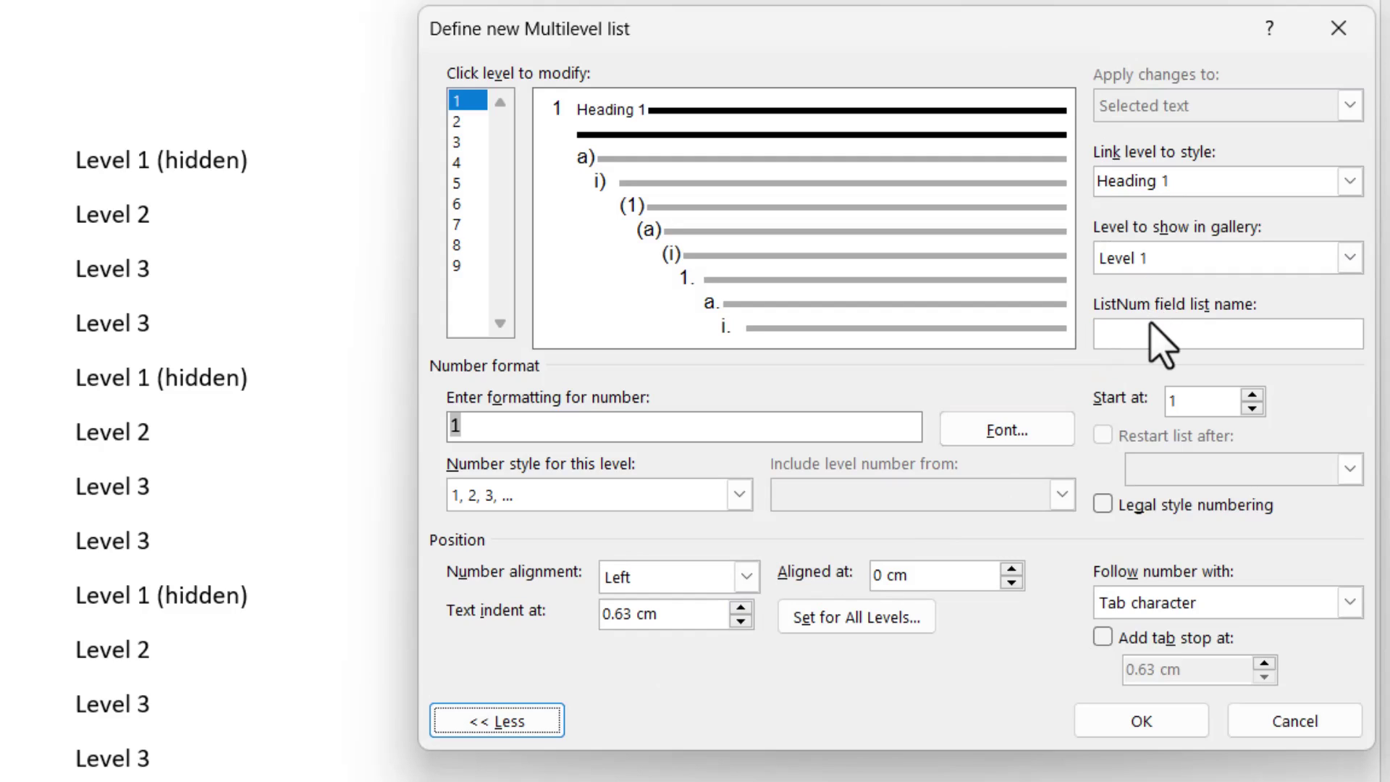
pyautogui.click(456, 121)
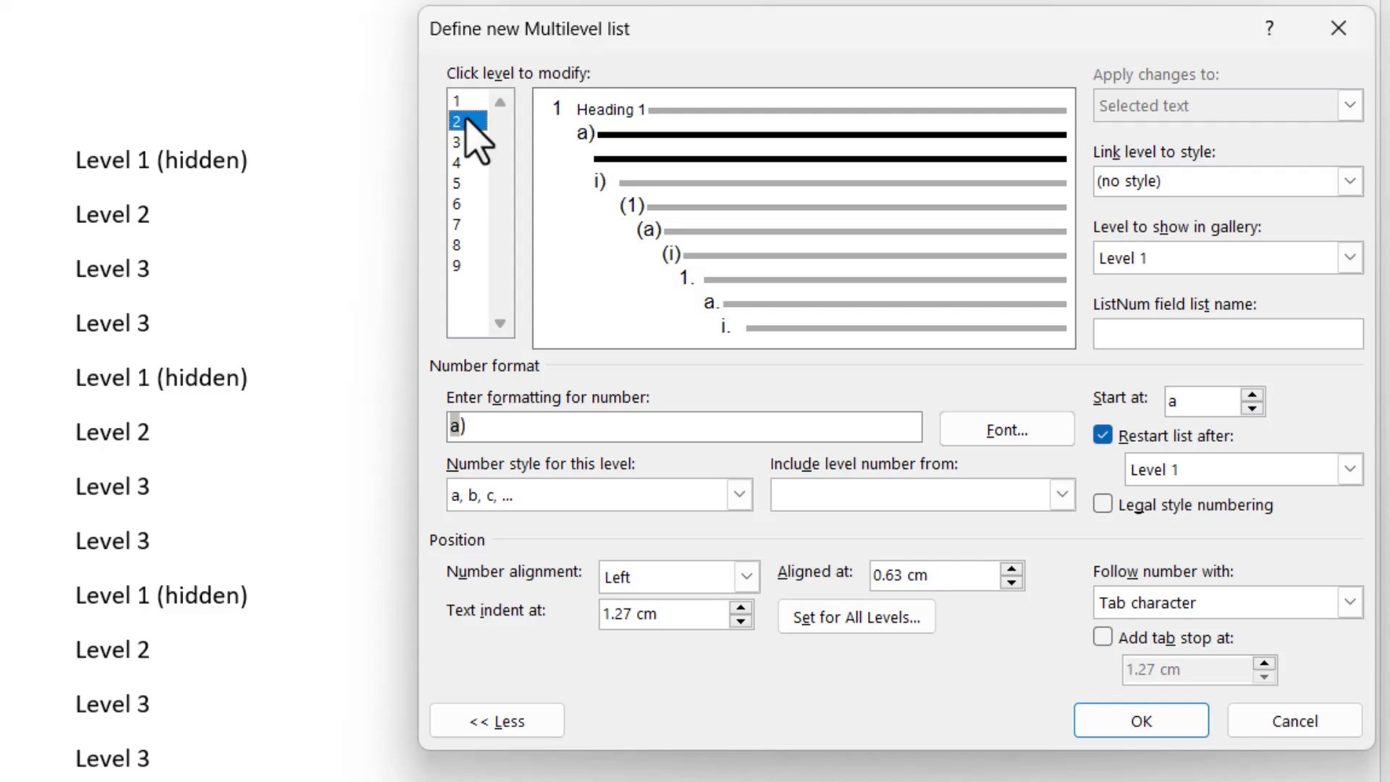
# - Replace level 2's a) format with the level 1 number, trying and removing a tab after it
pyautogui.click(553, 427)
pyautogui.press('BackSpace')
pyautogui.press('BackSpace')
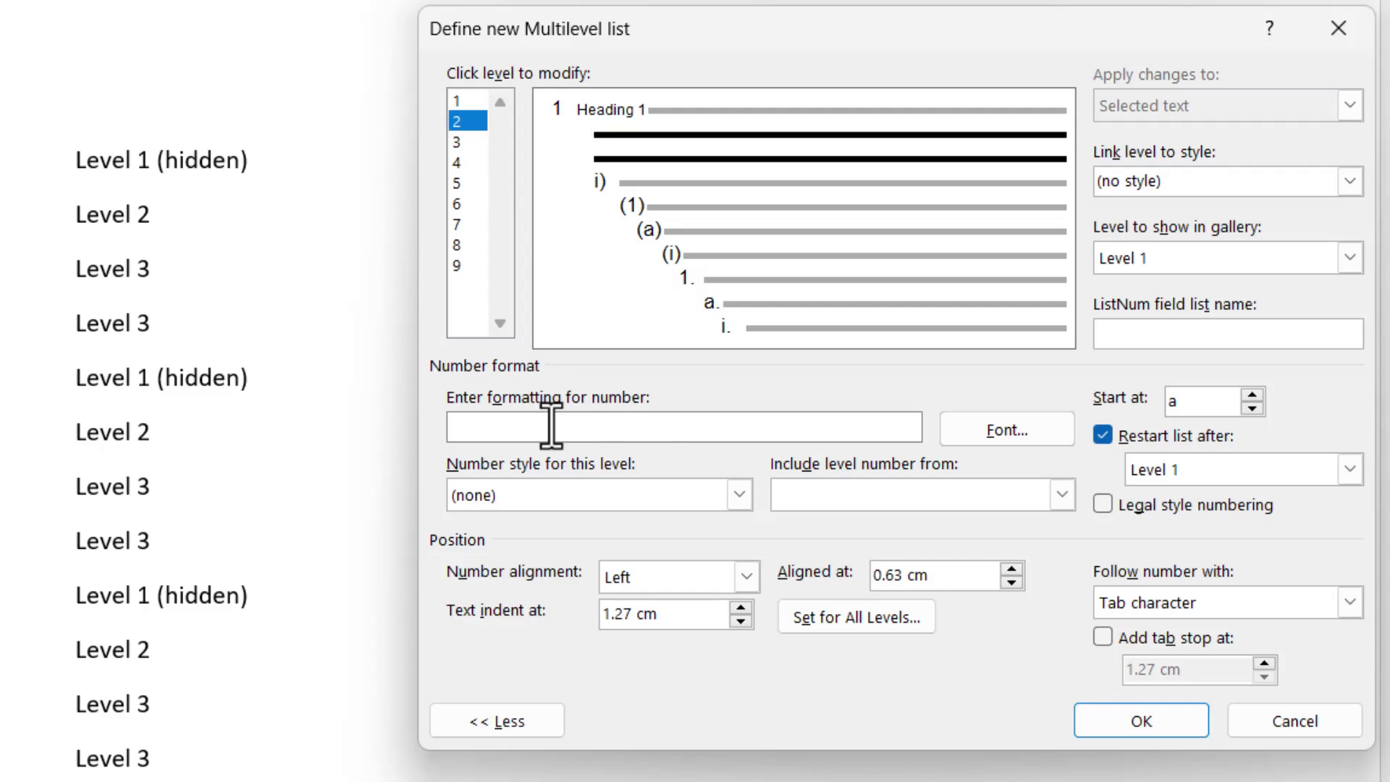
pyautogui.click(923, 495)
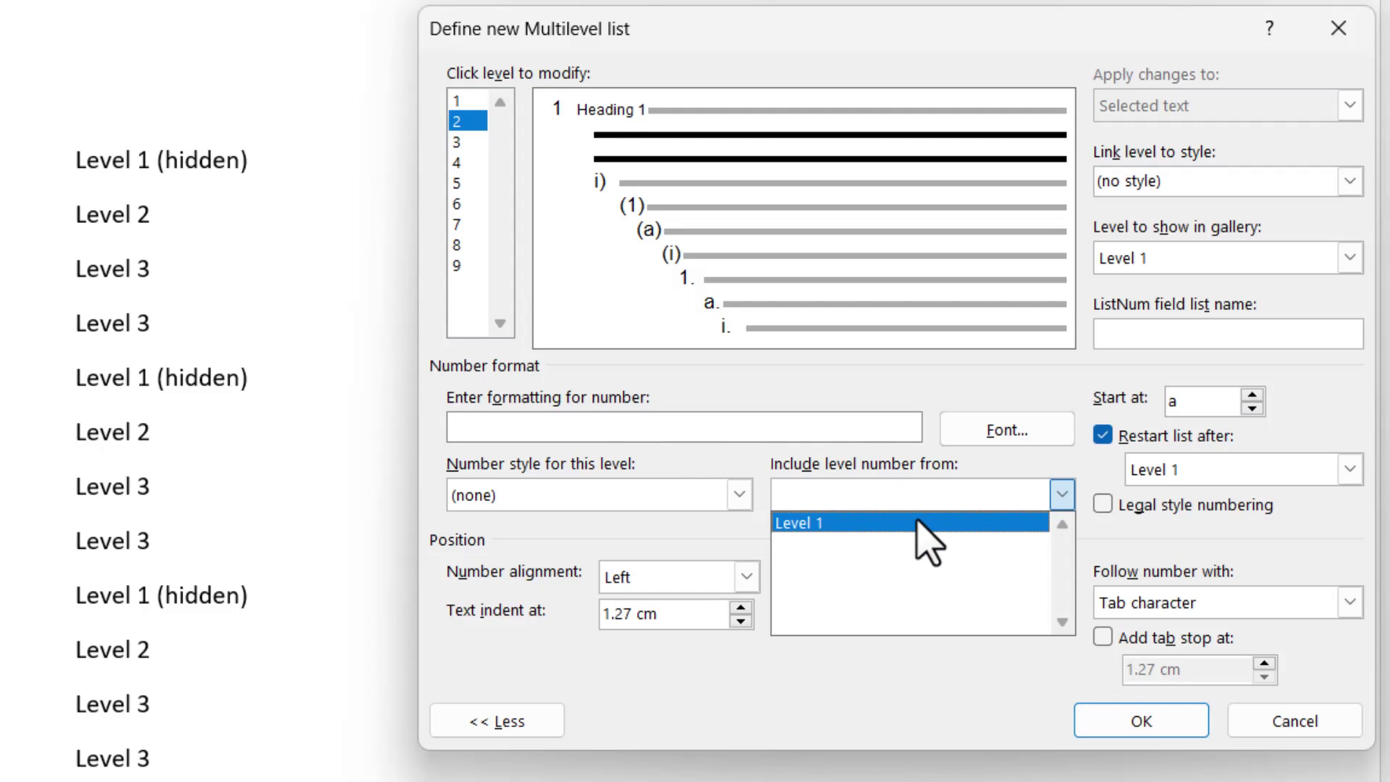
pyautogui.click(922, 524)
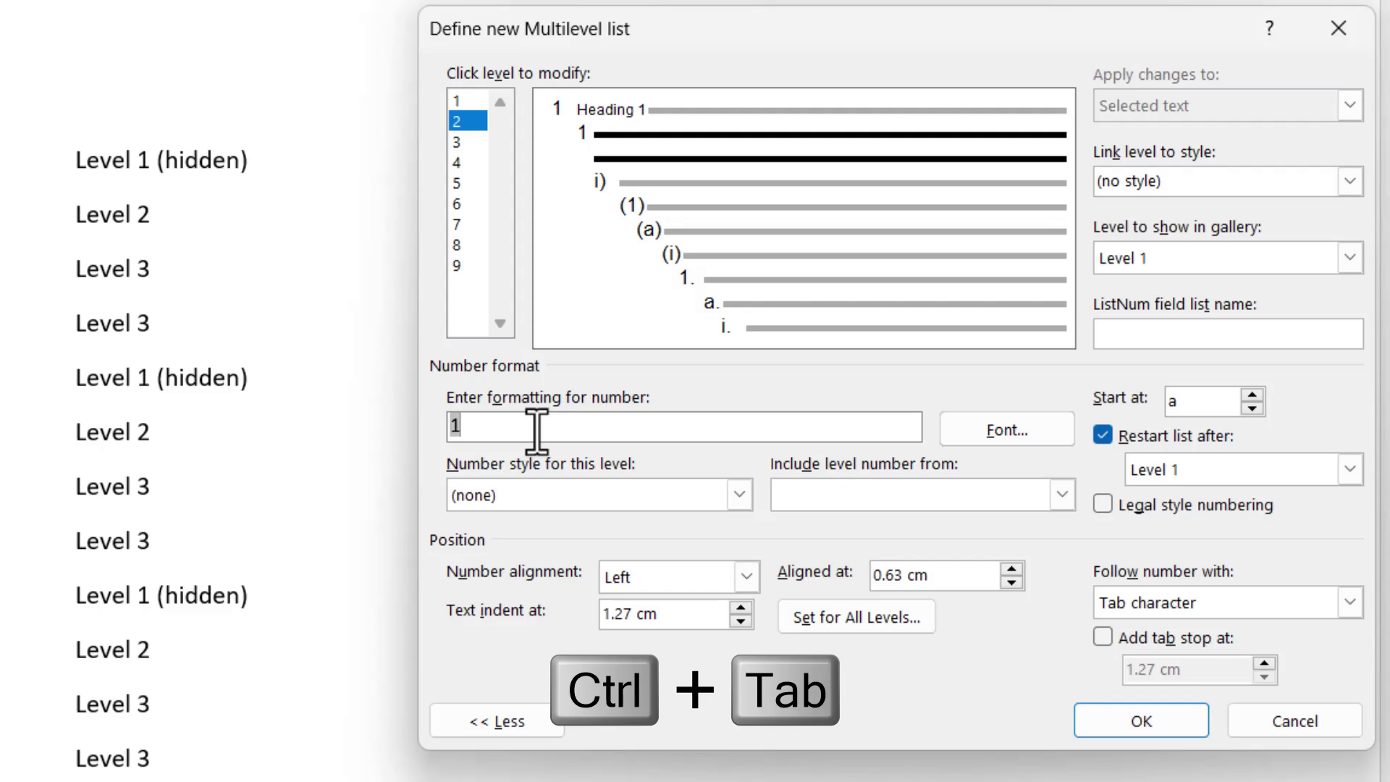
pyautogui.hotkey('ctrl', 'Tab')
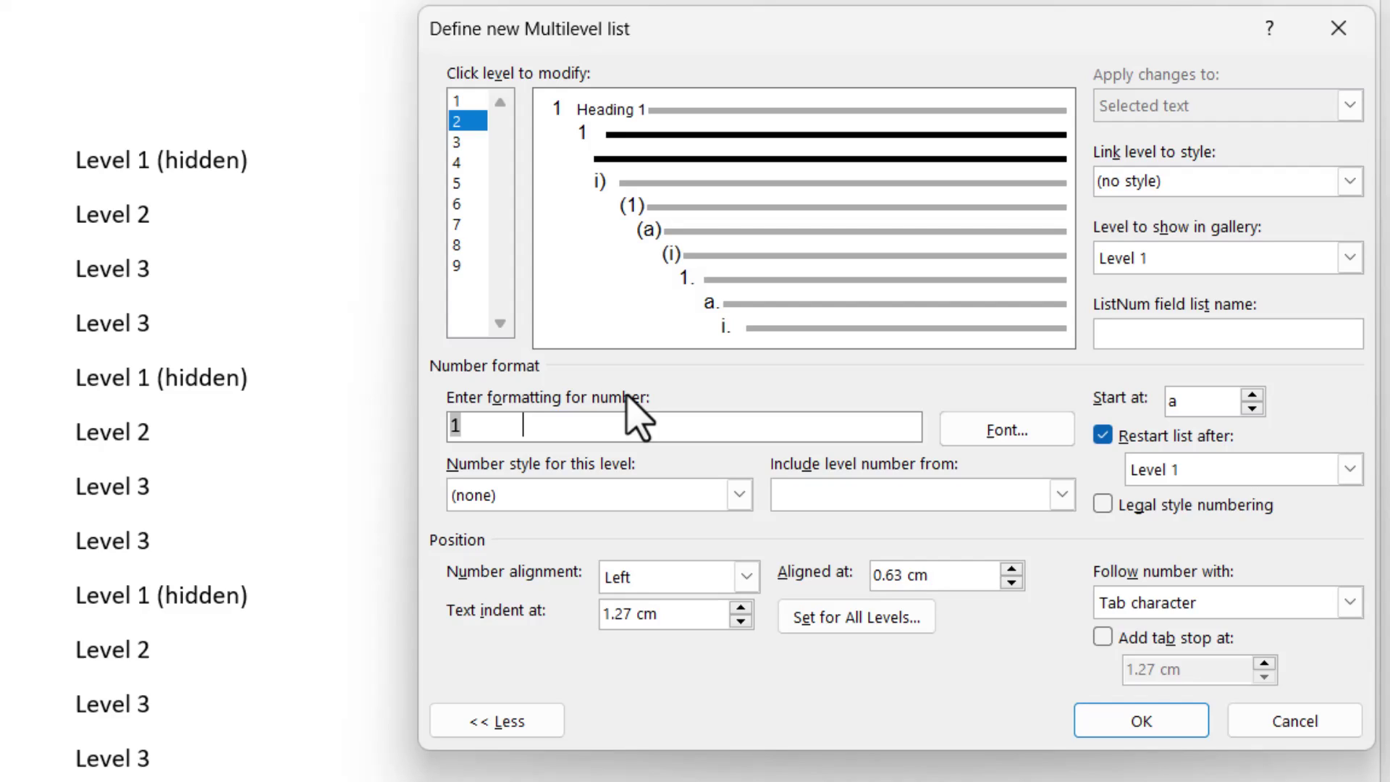
pyautogui.press('BackSpace')
# - Number level 2 with lowercase letters and a closing bracket, giving 1 a)
pyautogui.click(625, 496)
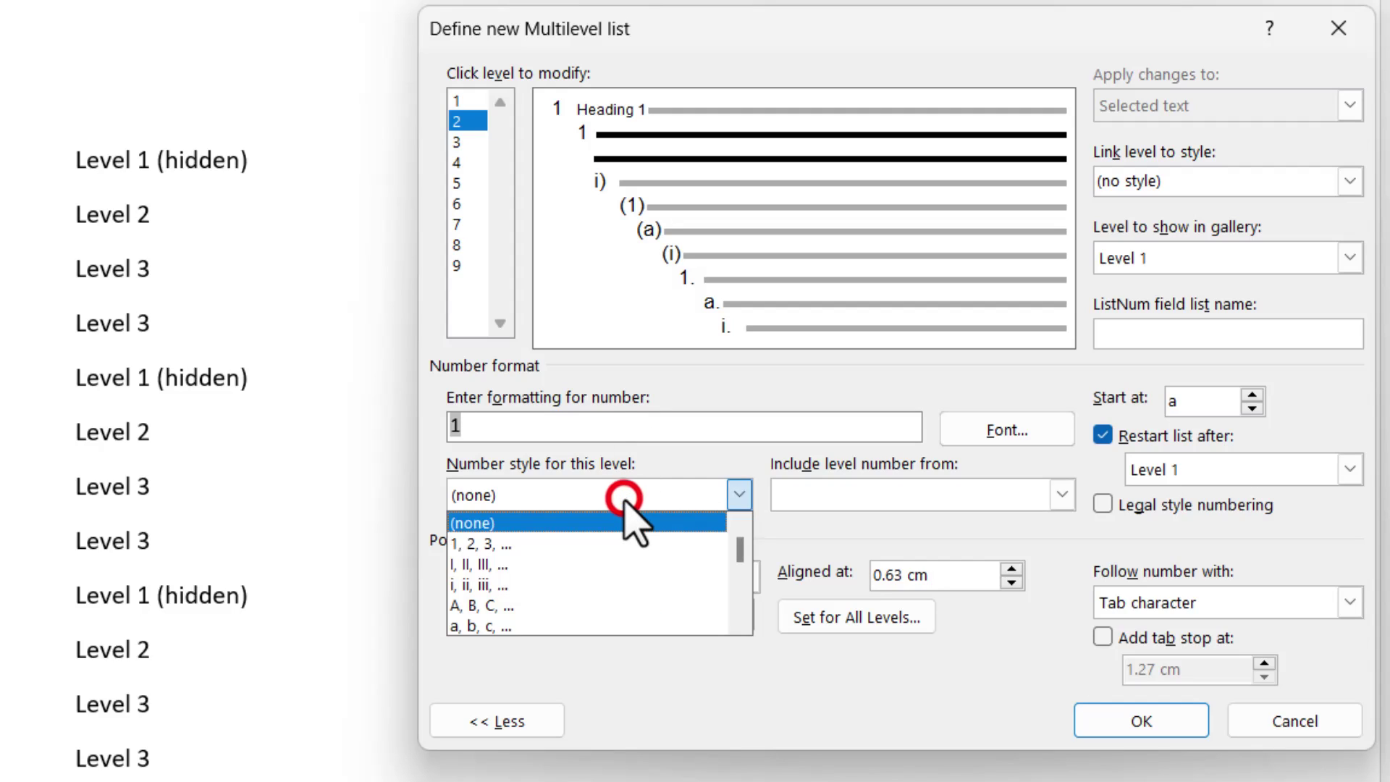
pyautogui.click(586, 627)
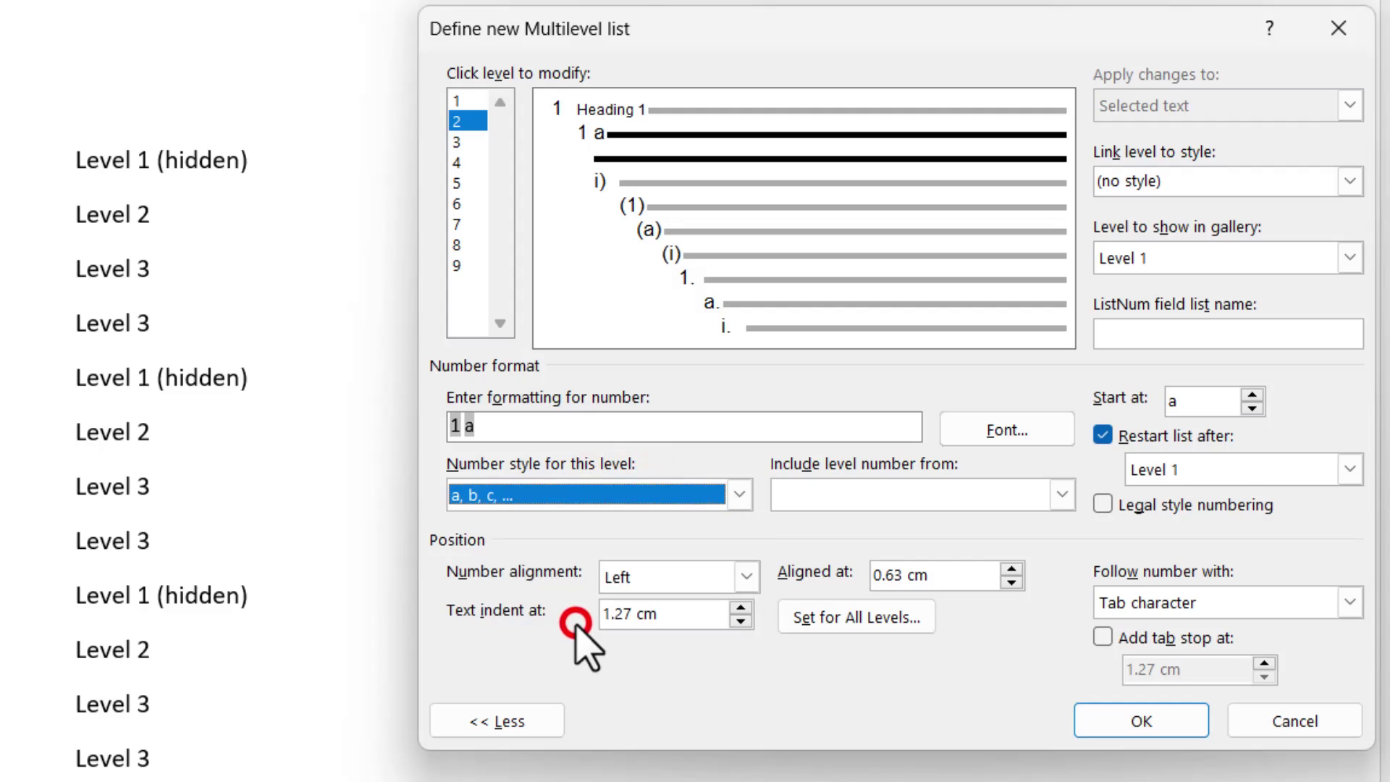
pyautogui.click(543, 424)
pyautogui.write(')')
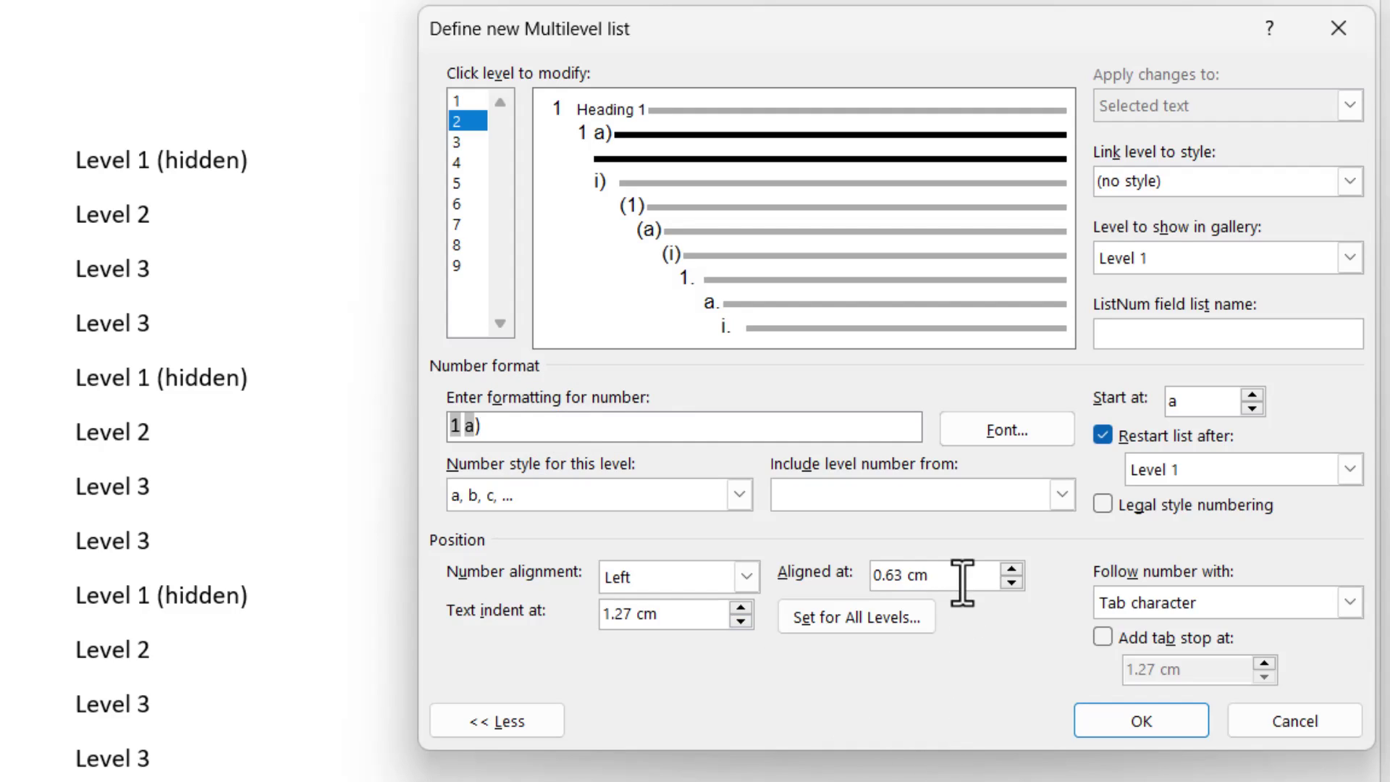
# - Align level 2 at 0 cm with a 1 cm text indent and link it to Heading 2
pyautogui.press('BackSpace')
pyautogui.press('BackSpace')
pyautogui.press('BackSpace')
pyautogui.press('BackSpace')
pyautogui.press('BackSpace')
pyautogui.press('BackSpace')
pyautogui.write('cm')
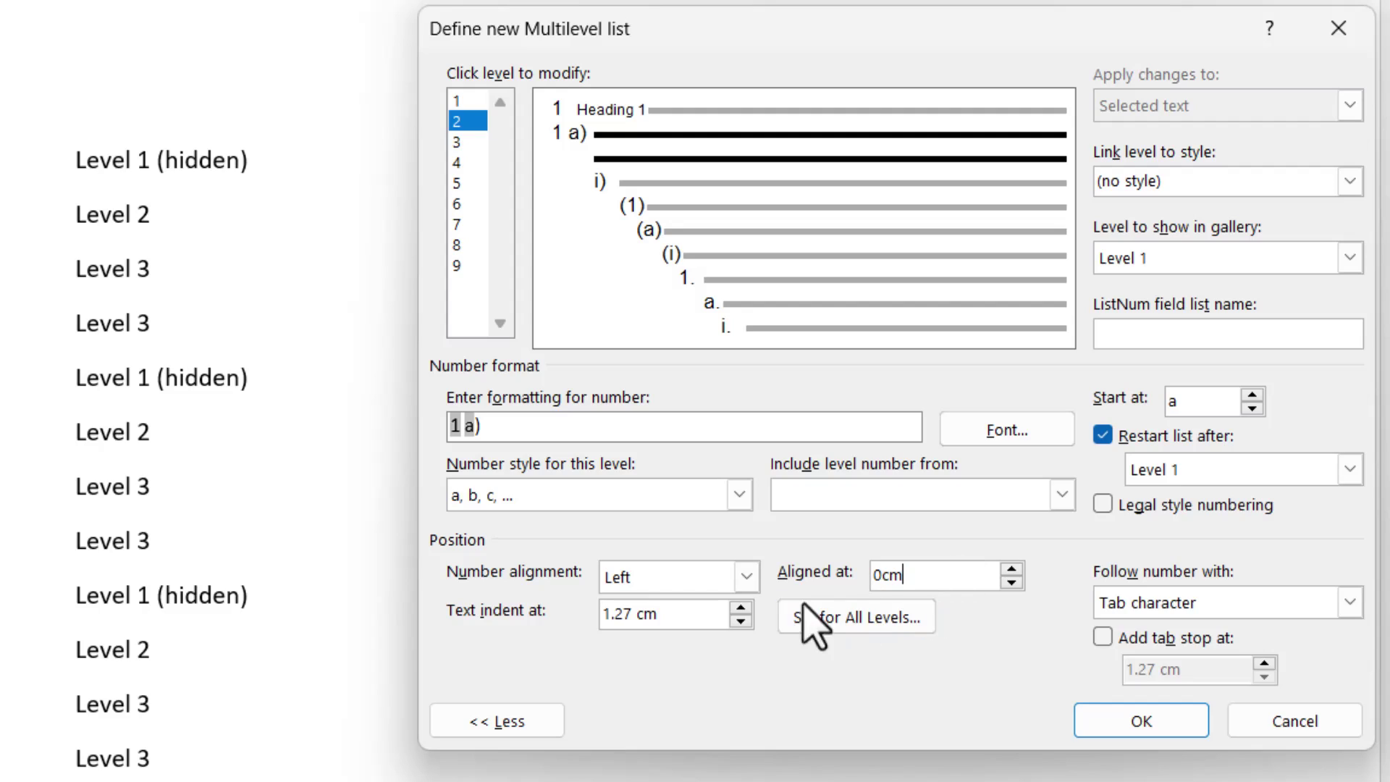
pyautogui.moveTo(679, 614); pyautogui.dragTo(575, 641)
pyautogui.write('1')
pyautogui.write('cm')
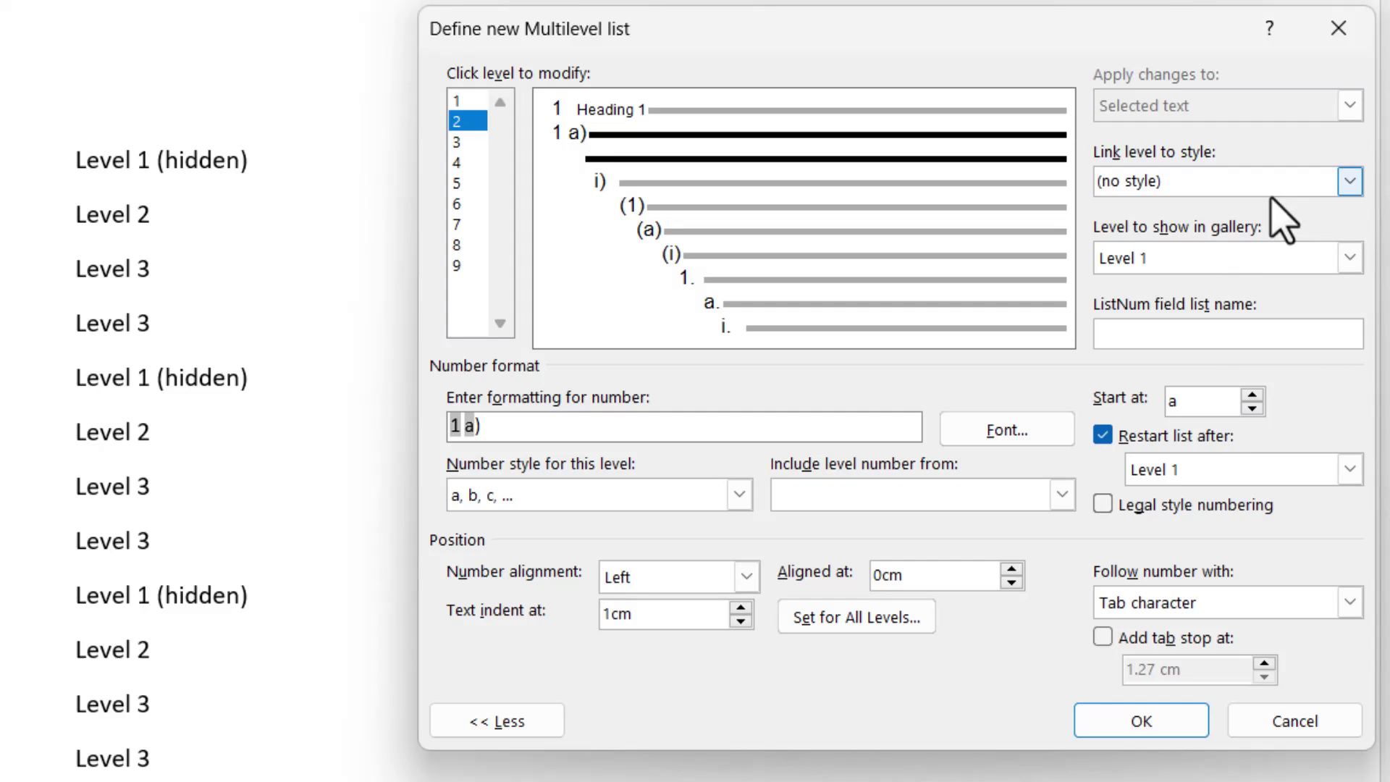
pyautogui.click(1350, 181)
pyautogui.click(1184, 297)
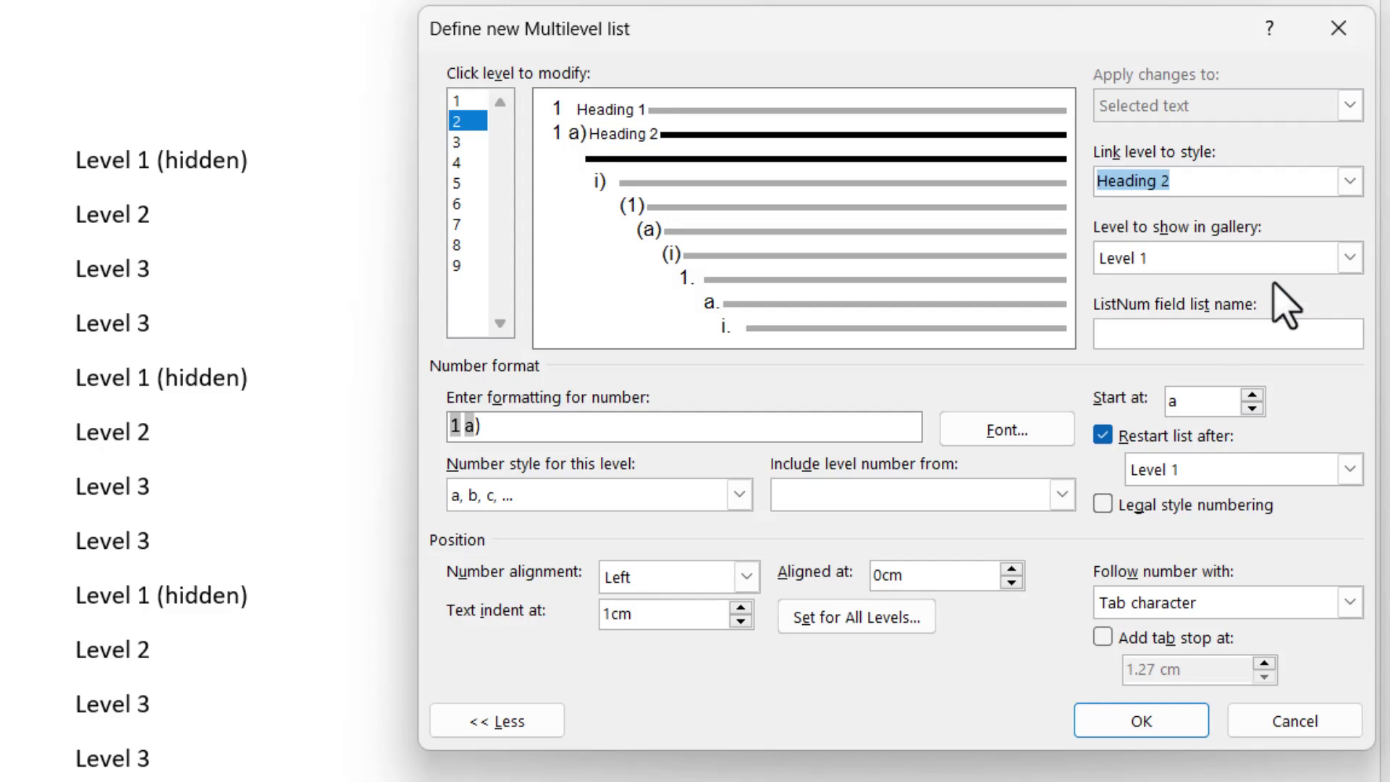
# - Give level 3 lowercase-letter numbering followed by a closing bracket
pyautogui.click(457, 142)
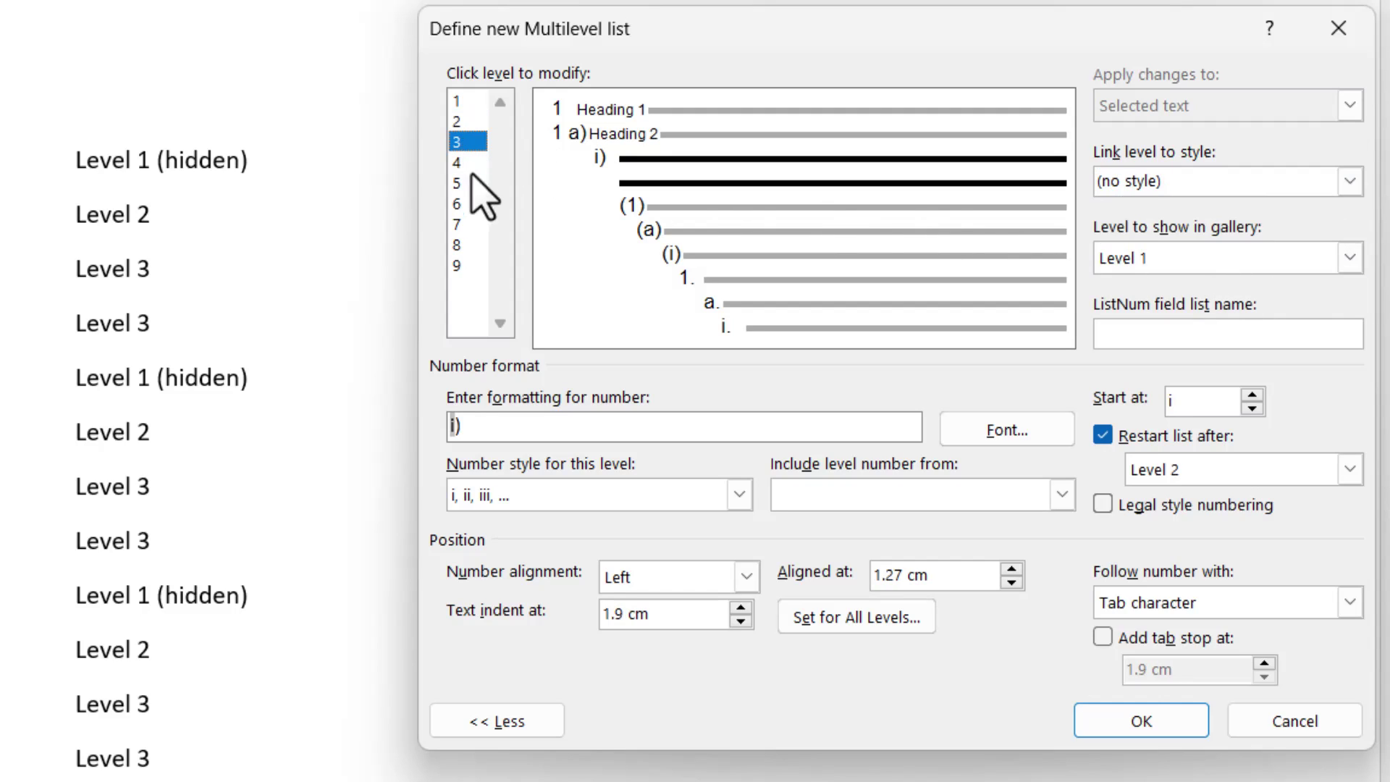
pyautogui.click(541, 426)
pyautogui.press('BackSpace')
pyautogui.press('BackSpace')
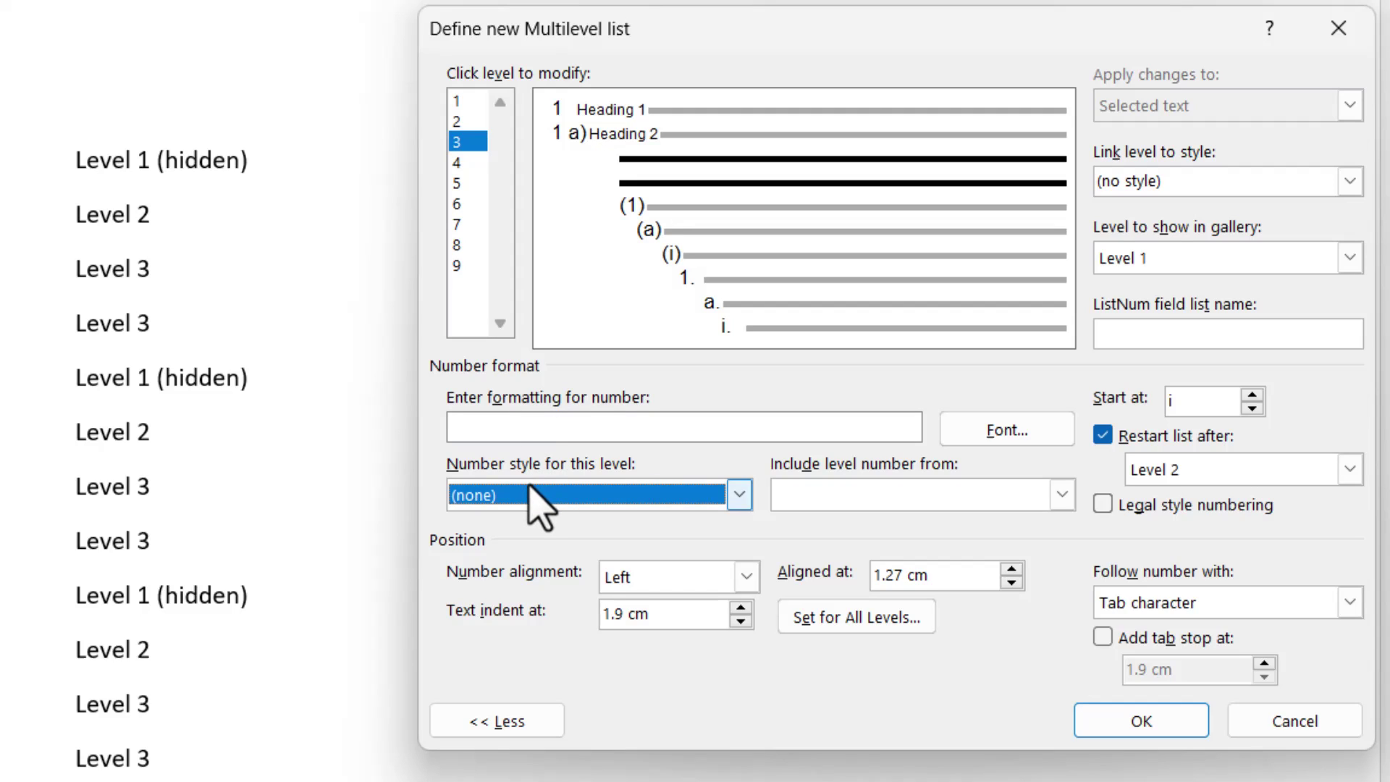
pyautogui.click(532, 496)
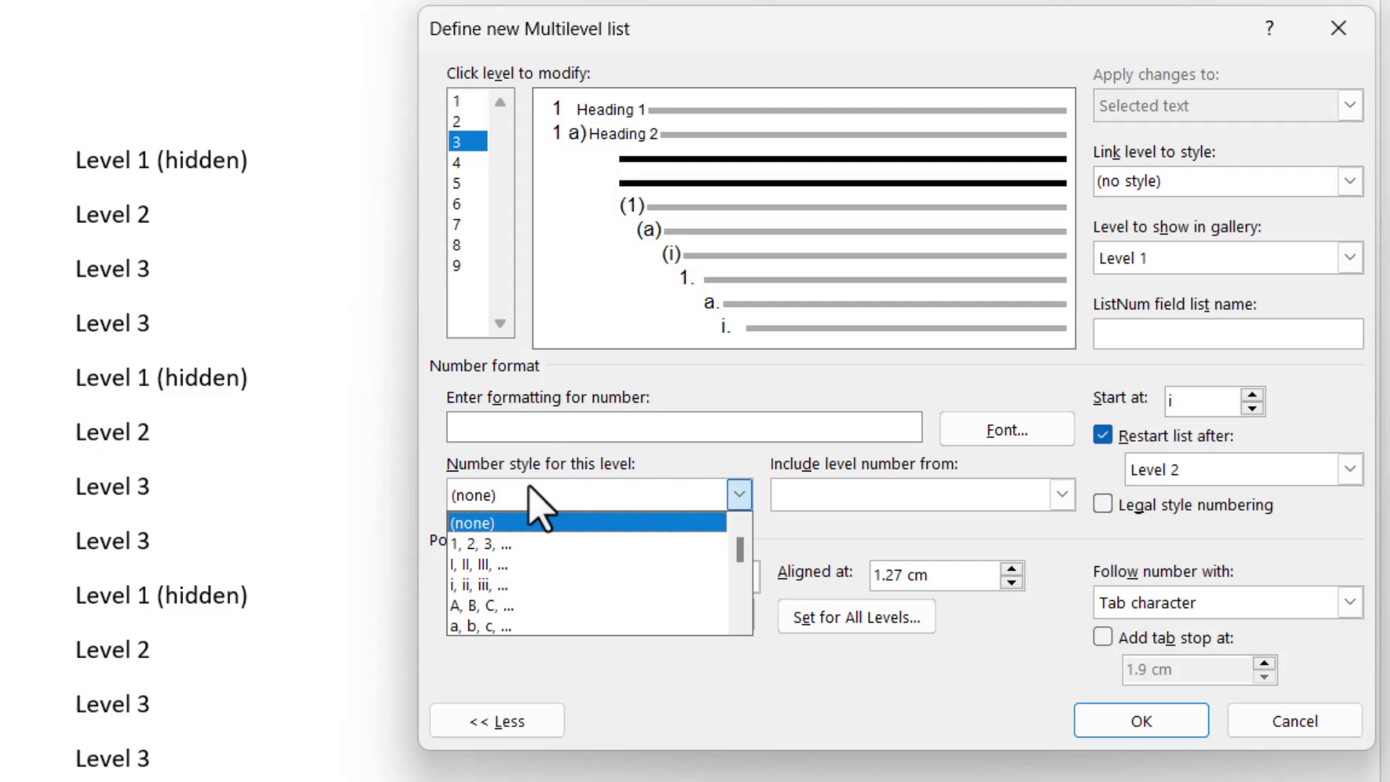
pyautogui.click(526, 628)
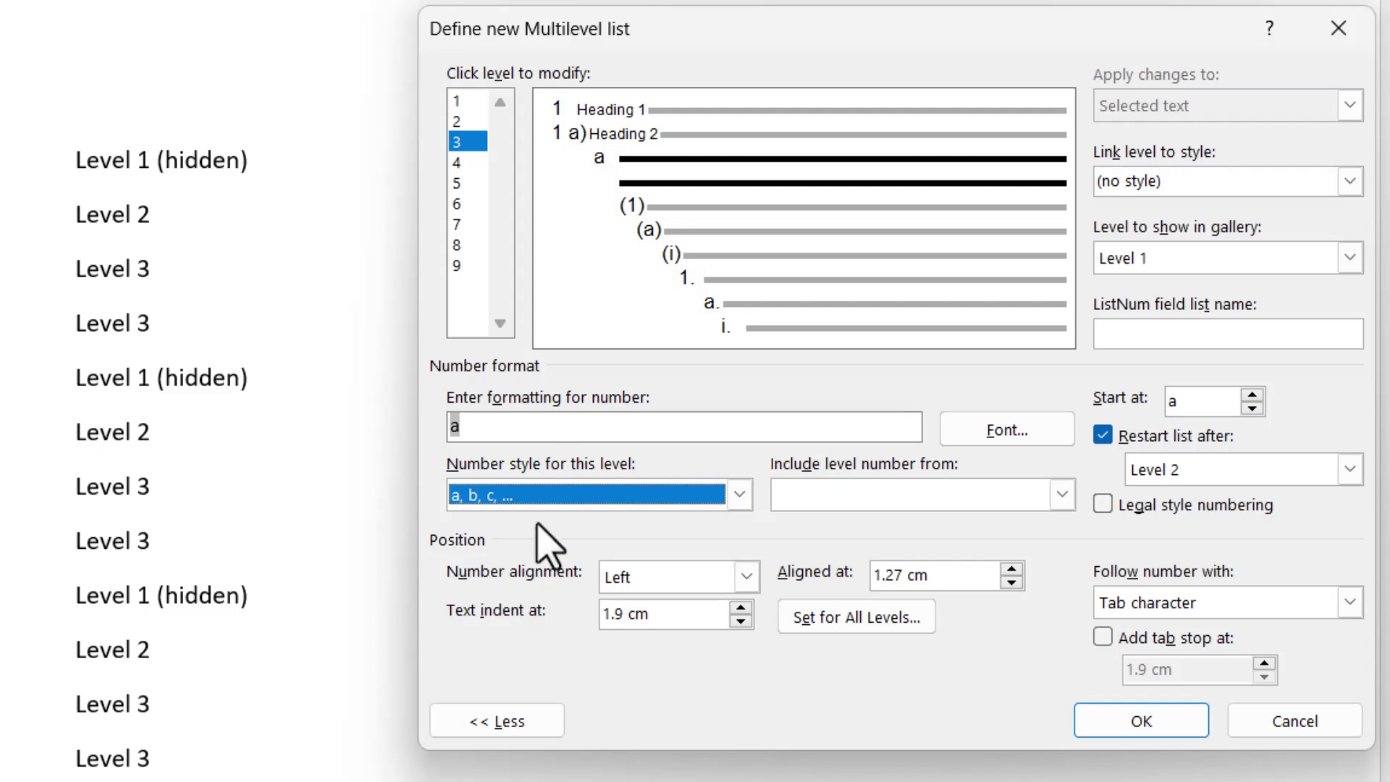
pyautogui.click(563, 427)
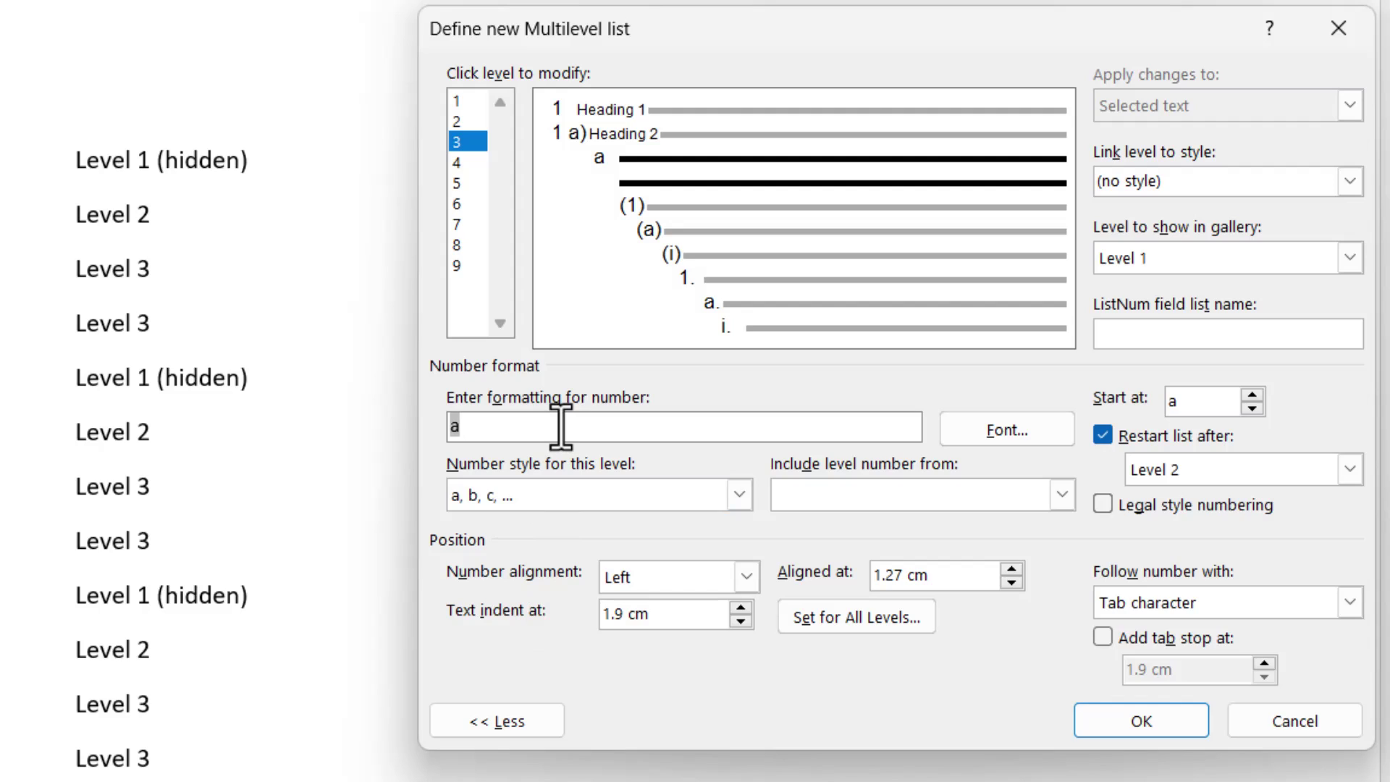
pyautogui.write(')')
# - Set level 3 to start at b
pyautogui.click(1189, 401)
pyautogui.press('BackSpace')
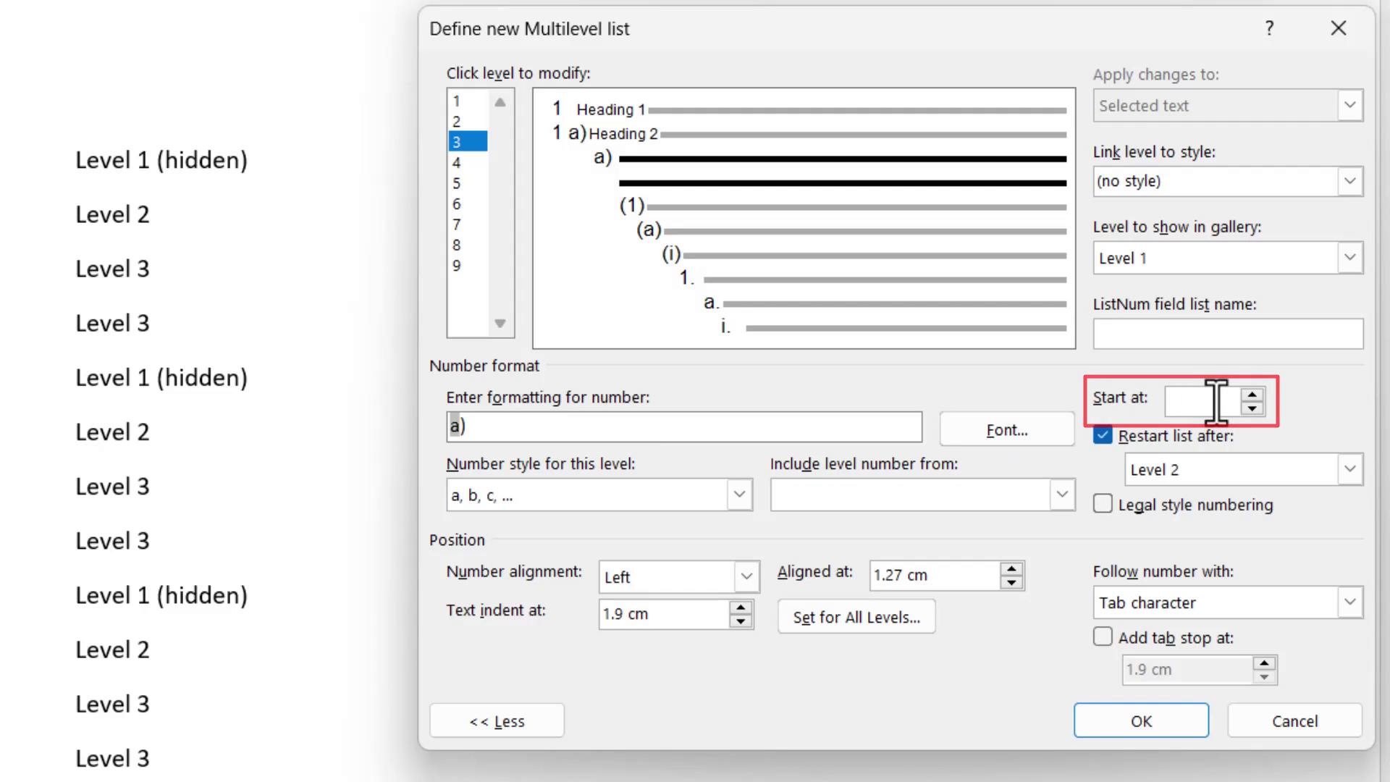
pyautogui.write('b')
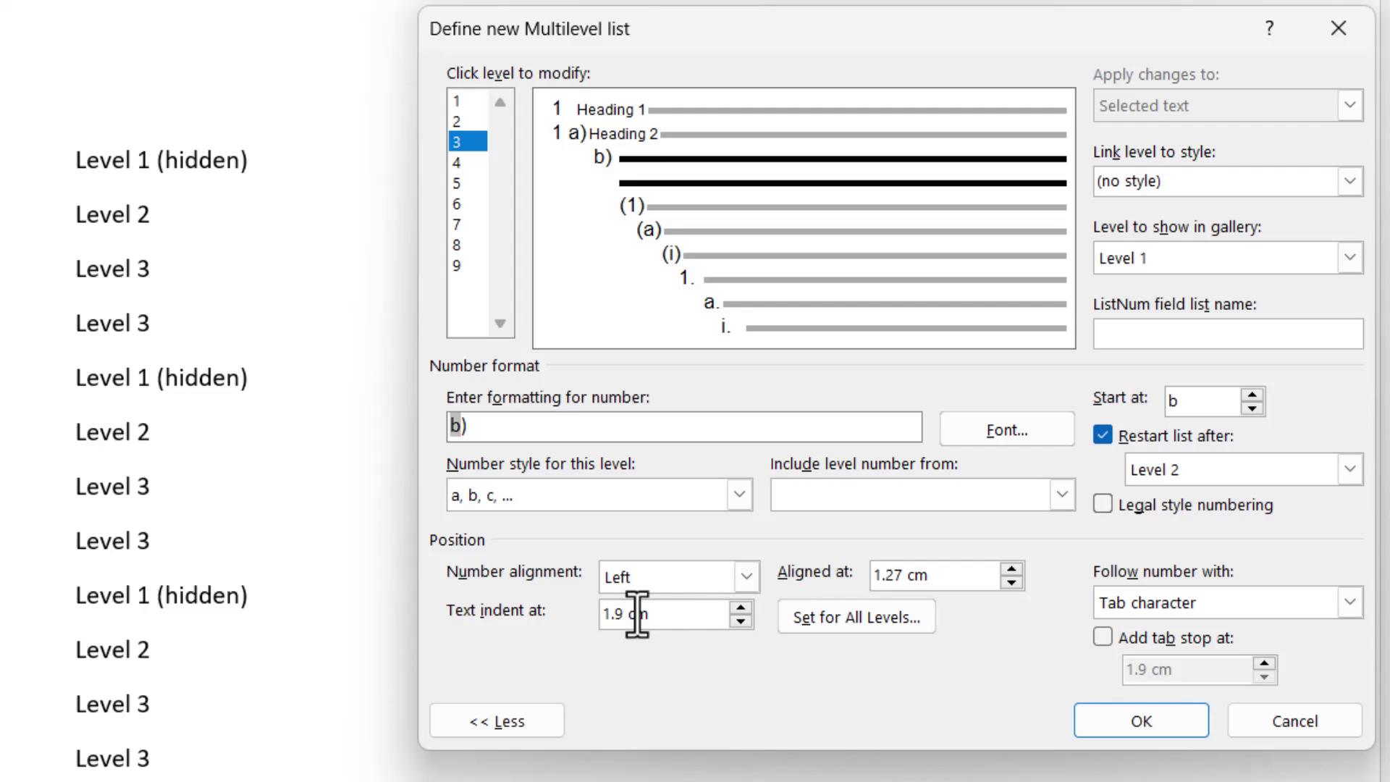
# - Align level 3 at 0.6 cm with a 1 cm text indent and link it to Heading 3
pyautogui.click(945, 575)
pyautogui.press('BackSpace')
pyautogui.press('BackSpace')
pyautogui.press('BackSpace')
pyautogui.press('BackSpace')
pyautogui.press('BackSpace')
pyautogui.press('BackSpace')
pyautogui.press('BackSpace')
pyautogui.write('0.')
pyautogui.write('6cm')
pyautogui.press('Tab')
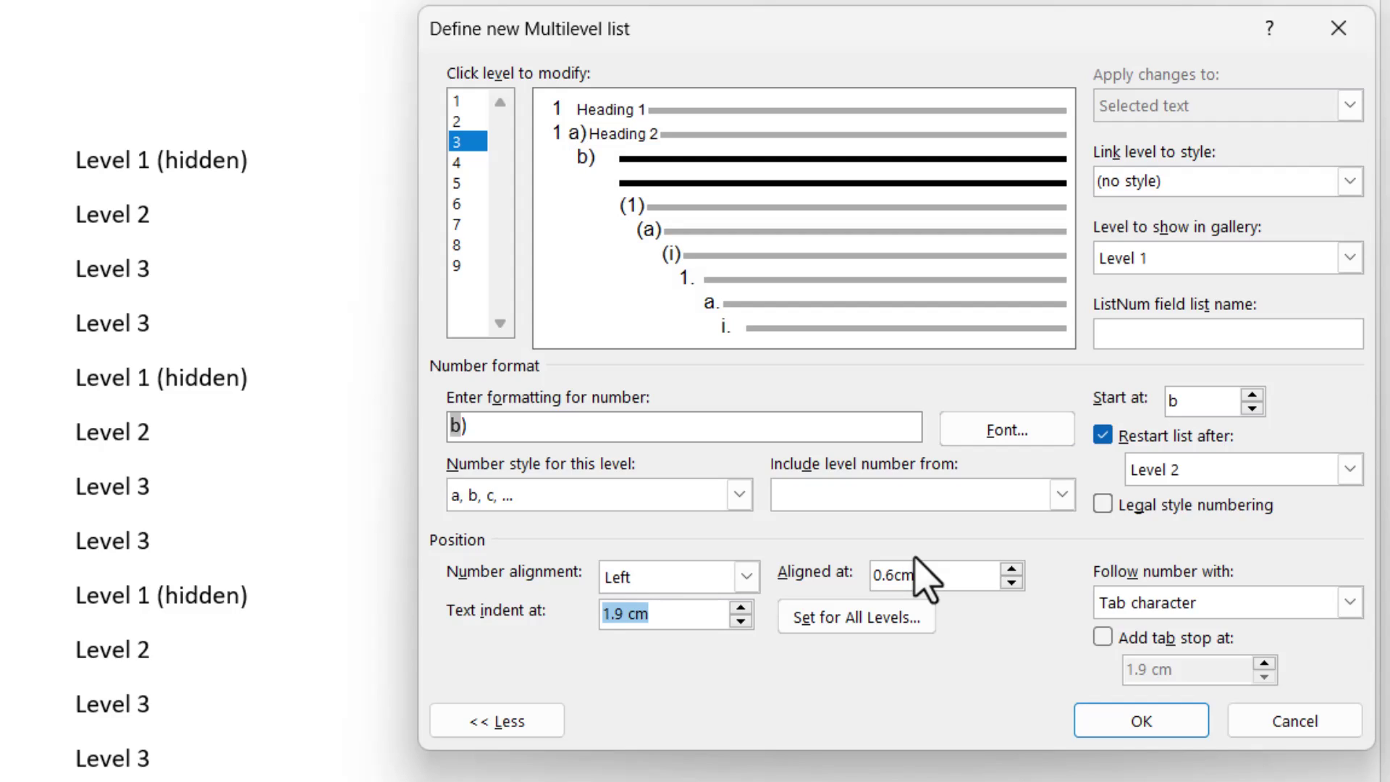
pyautogui.write('1cm')
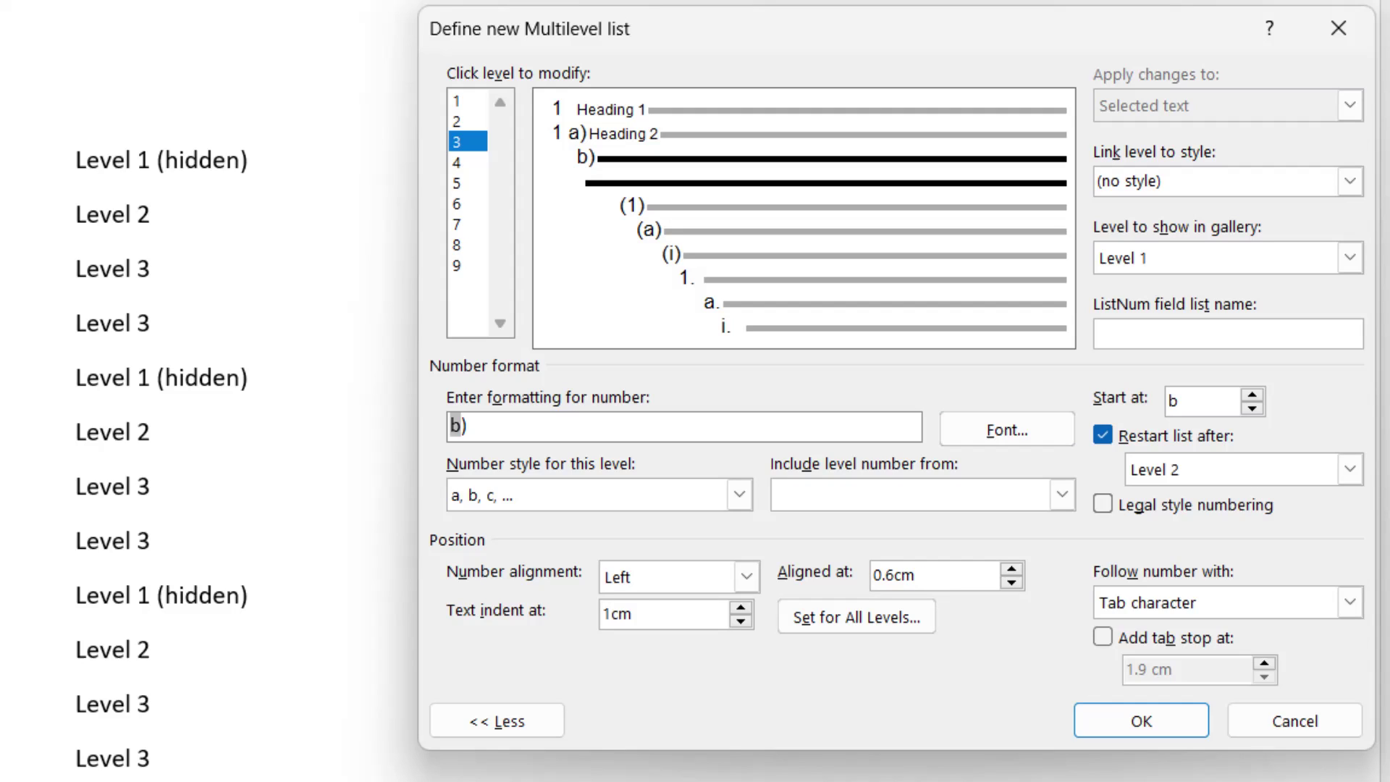
pyautogui.click(1350, 182)
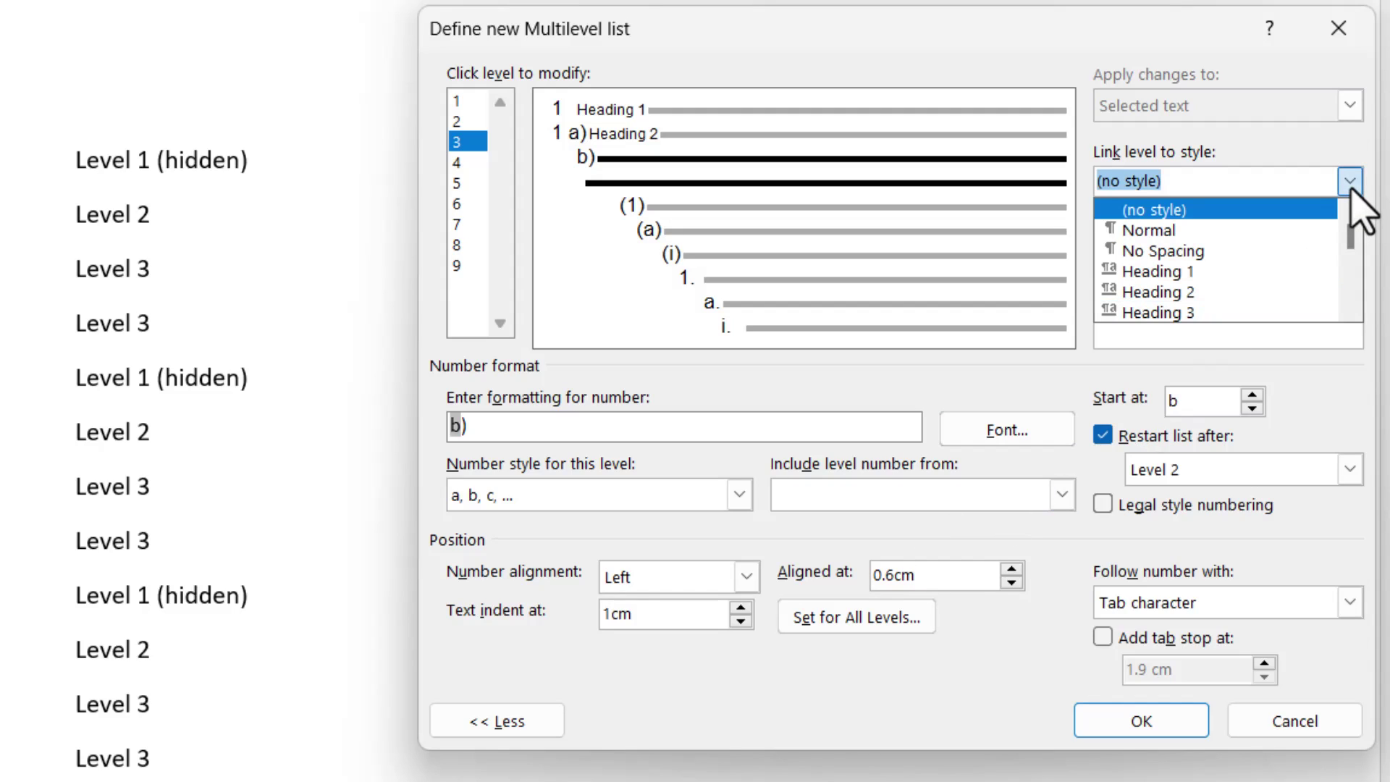
pyautogui.click(1282, 315)
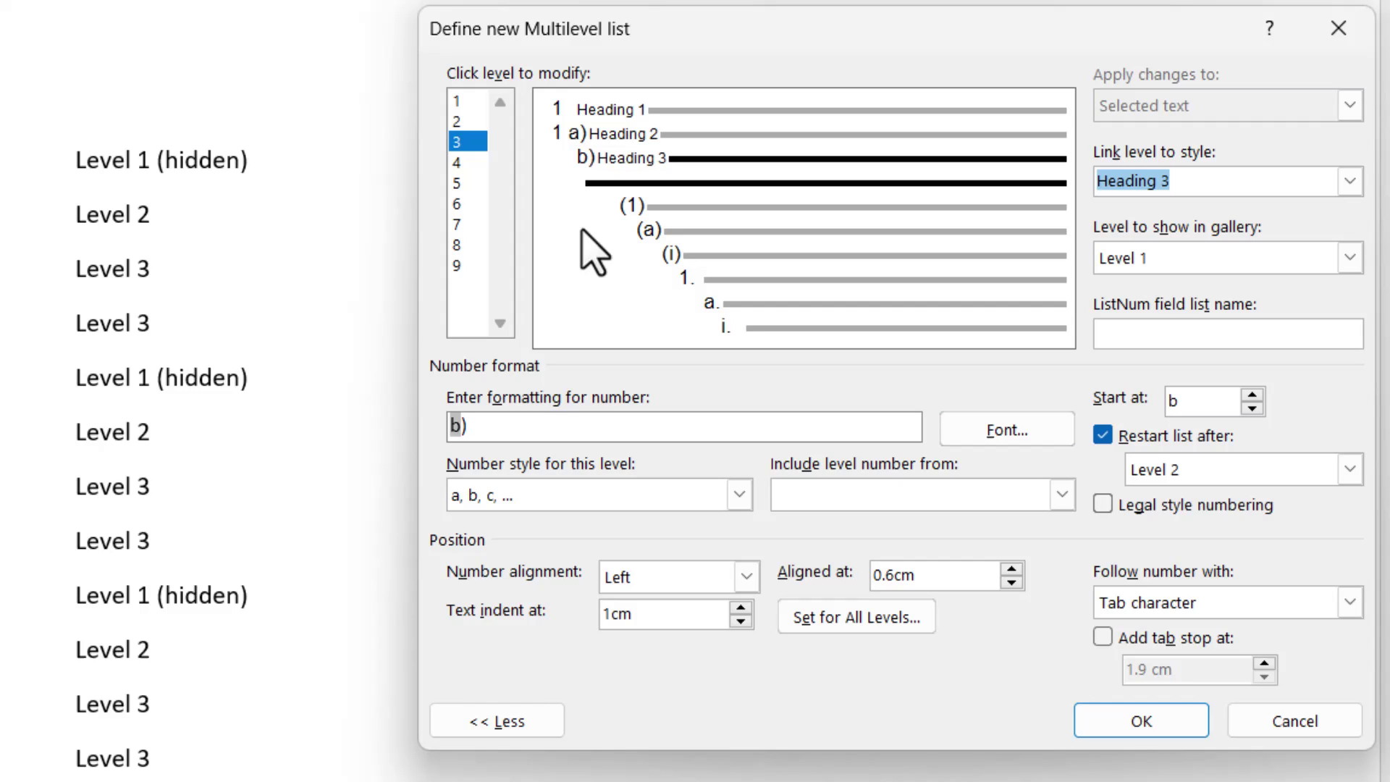
# - Apply the list definition, then restyle the lines via Heading 1, No Spacing and Heading 1 again
pyautogui.click(1140, 721)
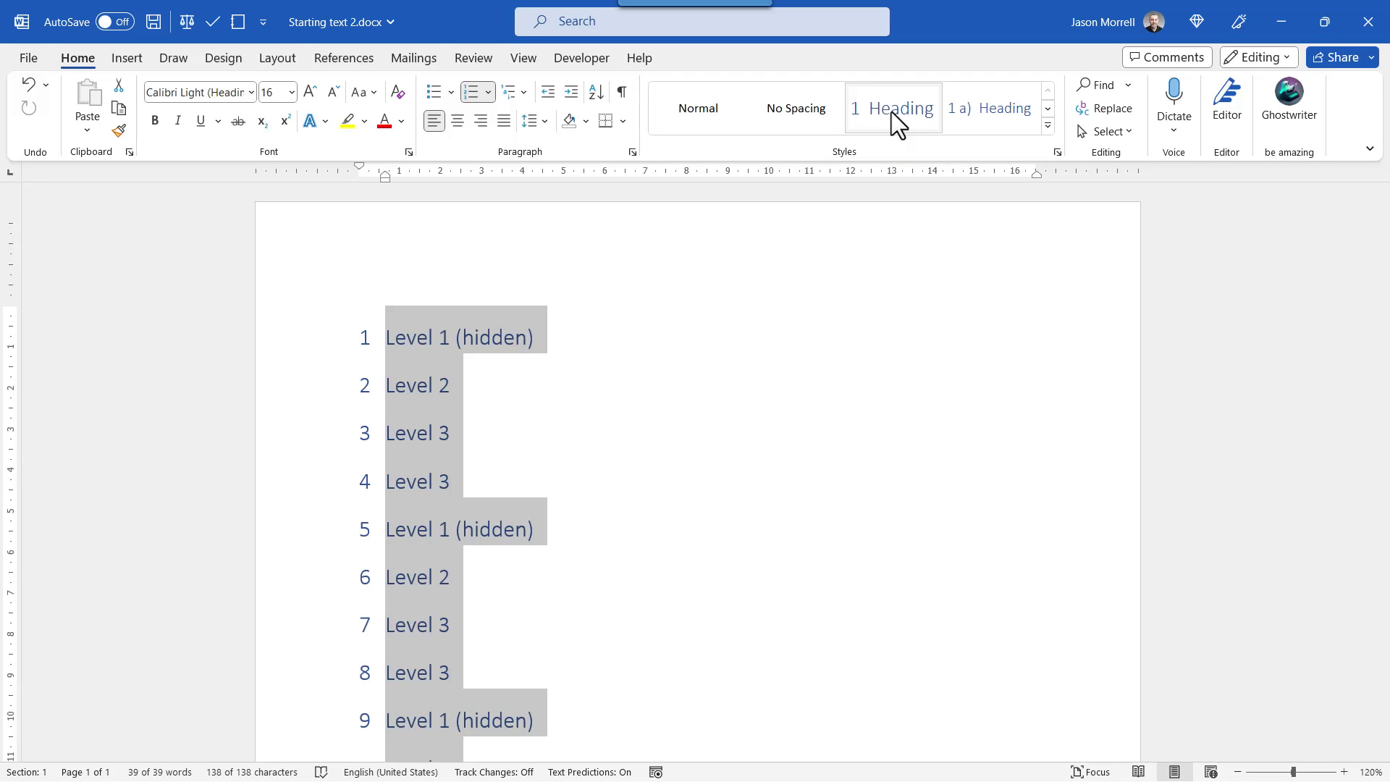
pyautogui.click(892, 112)
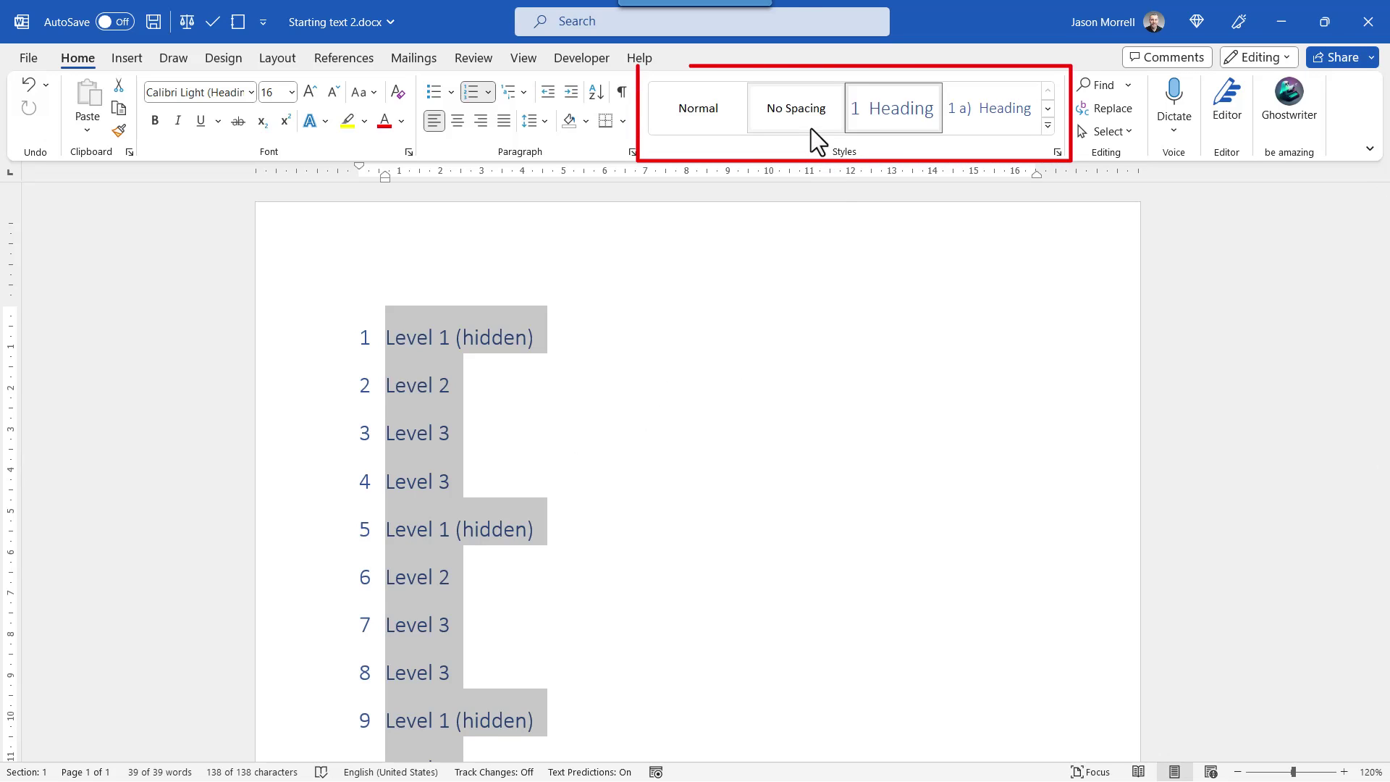
pyautogui.click(699, 107)
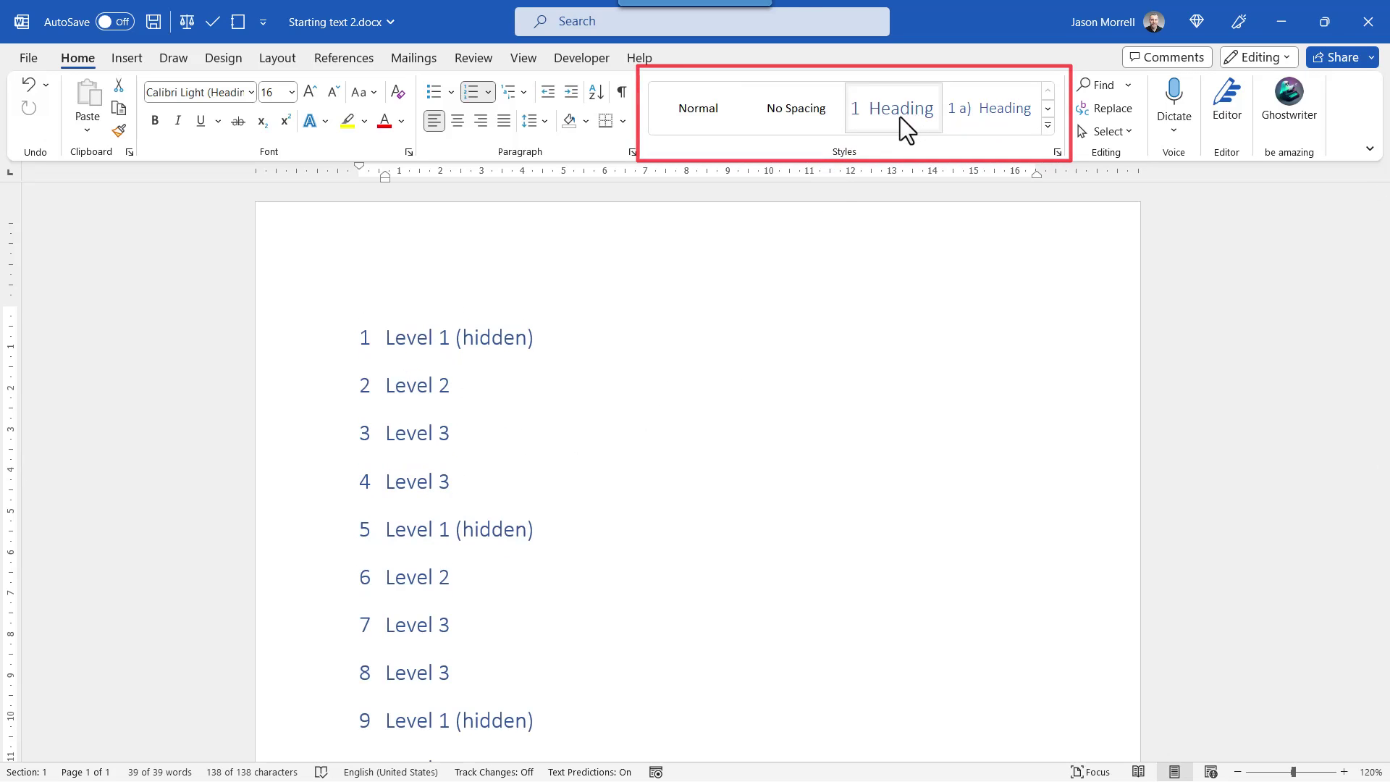
pyautogui.click(903, 118)
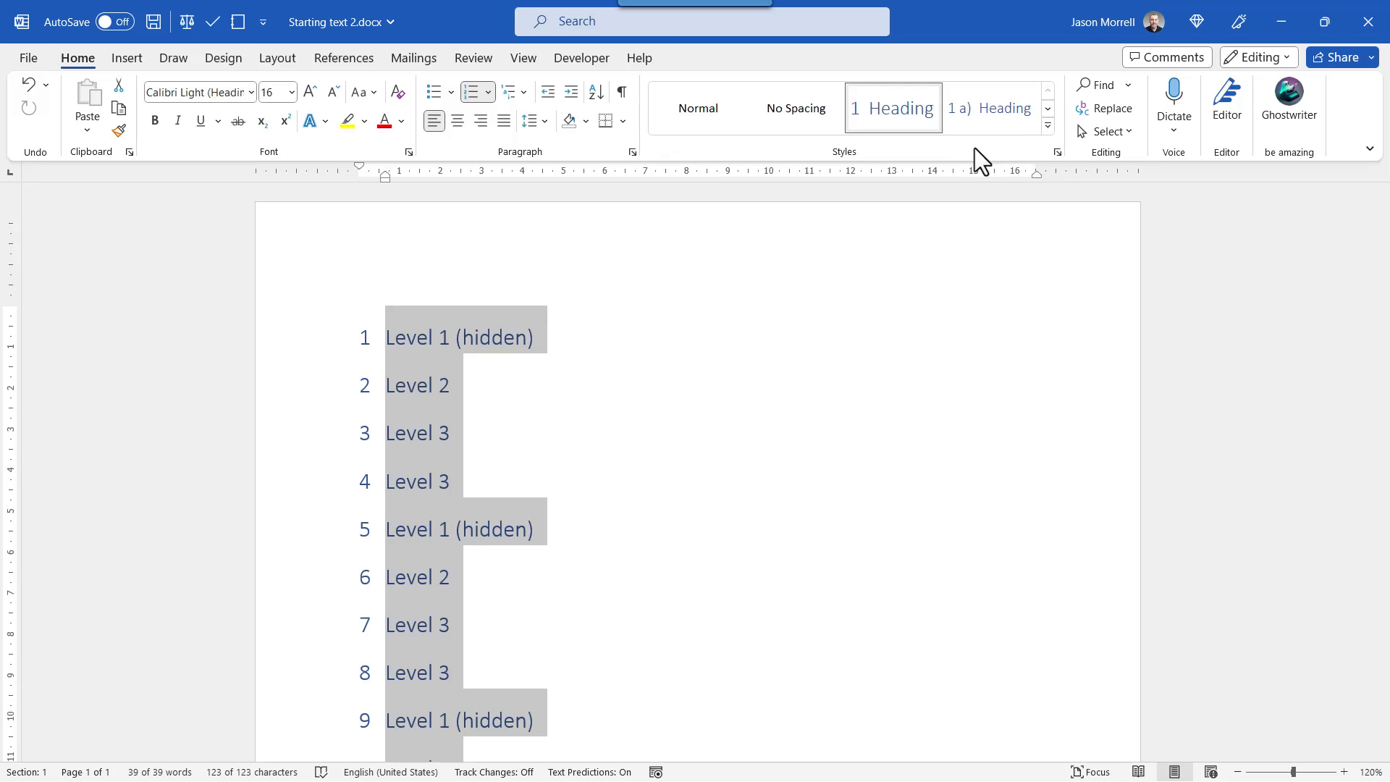
# - Show the Styles pane and set it to list all styles
pyautogui.click(1057, 150)
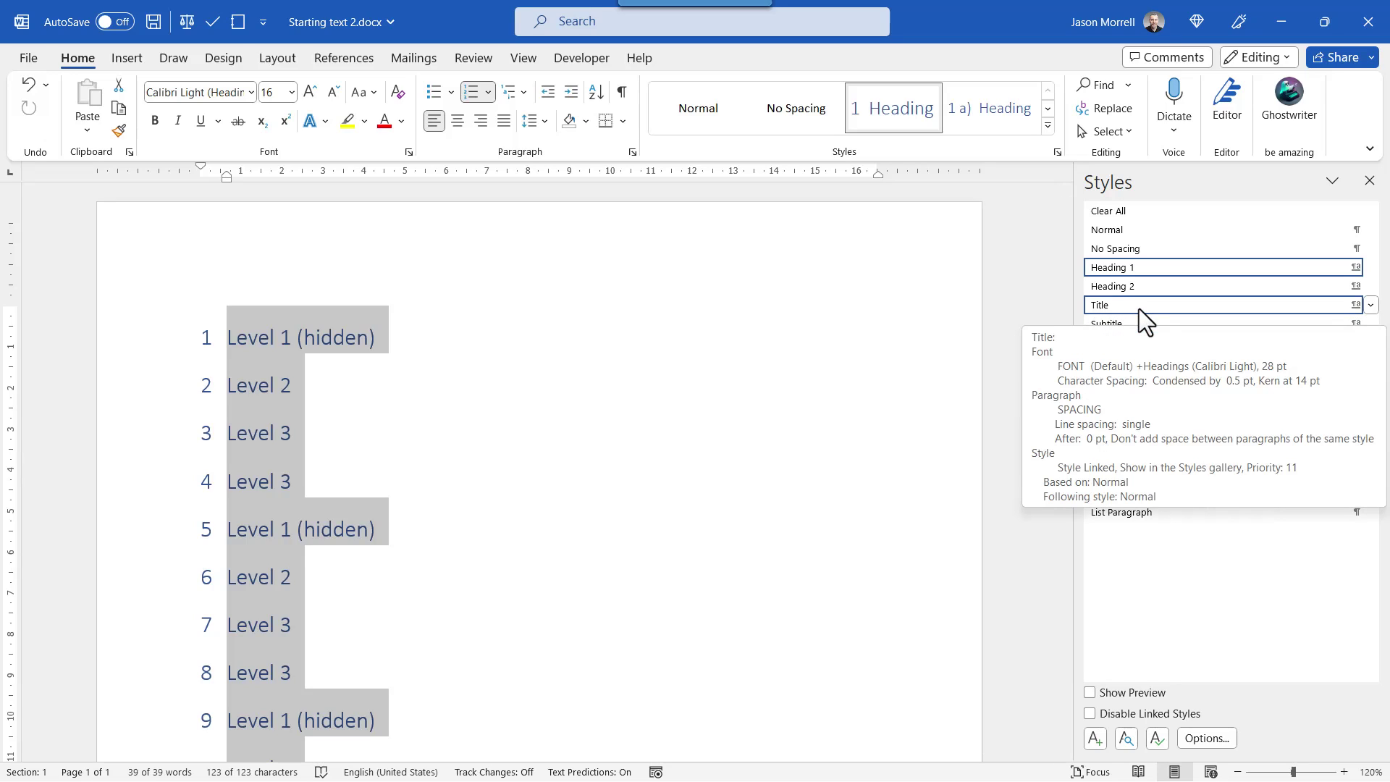
pyautogui.click(1206, 738)
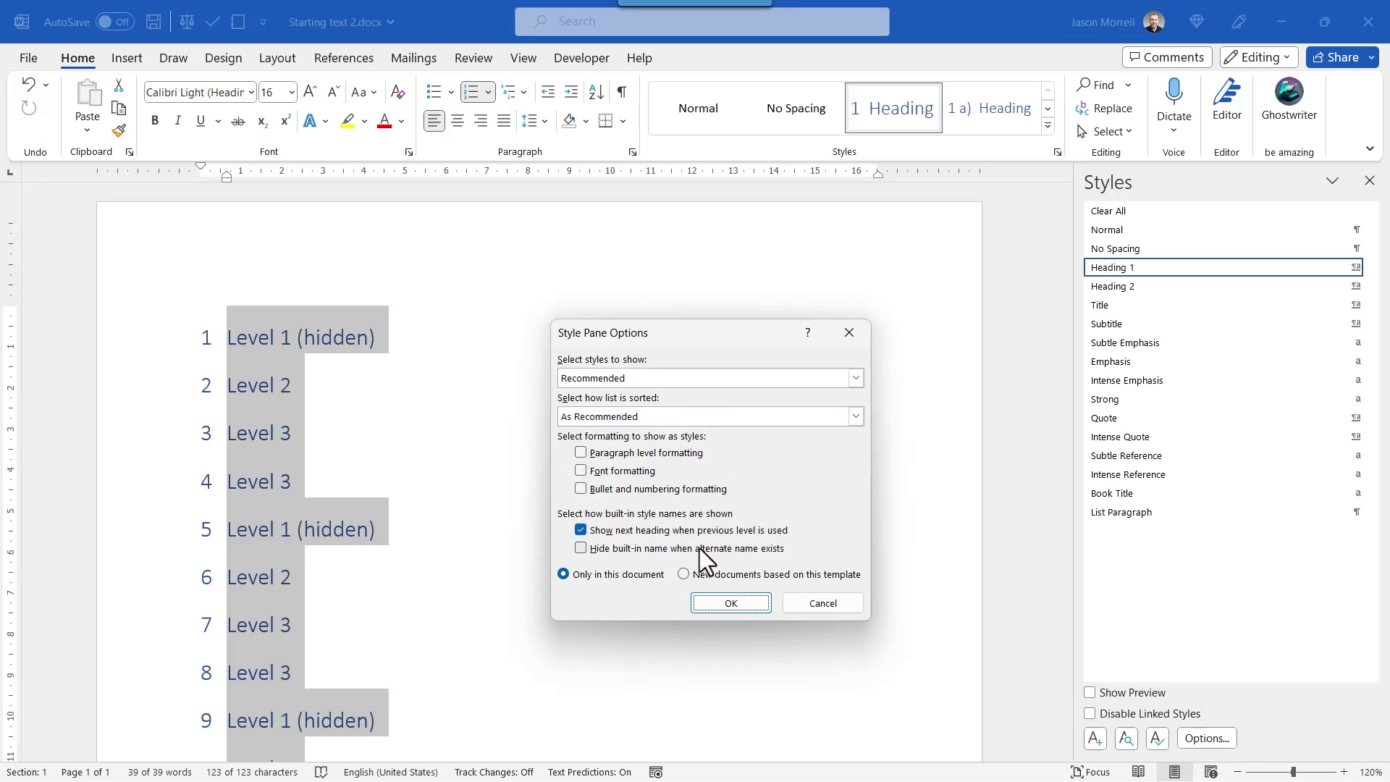
pyautogui.click(705, 380)
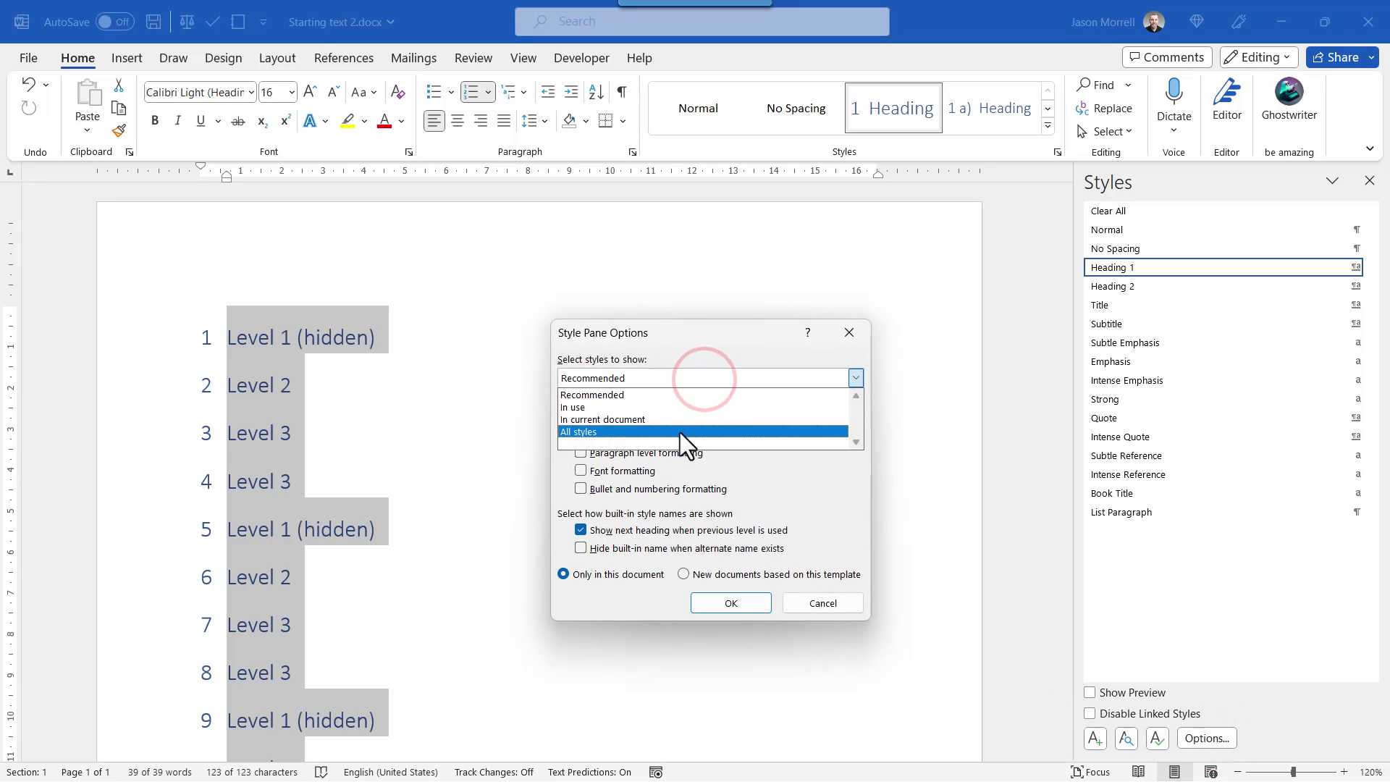
pyautogui.click(680, 432)
pyautogui.click(732, 602)
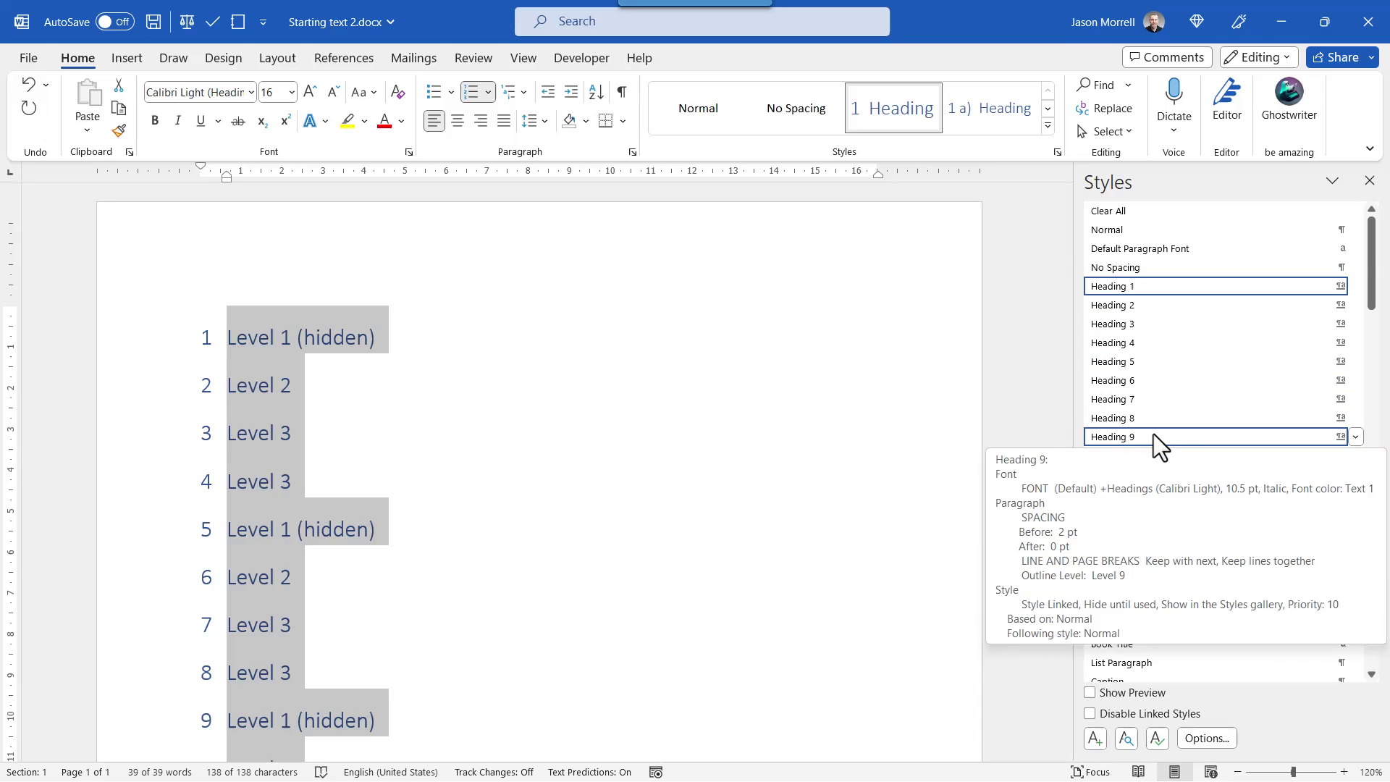
# - Modify the Heading 1 style to use red text
pyautogui.rightClick(1125, 286)
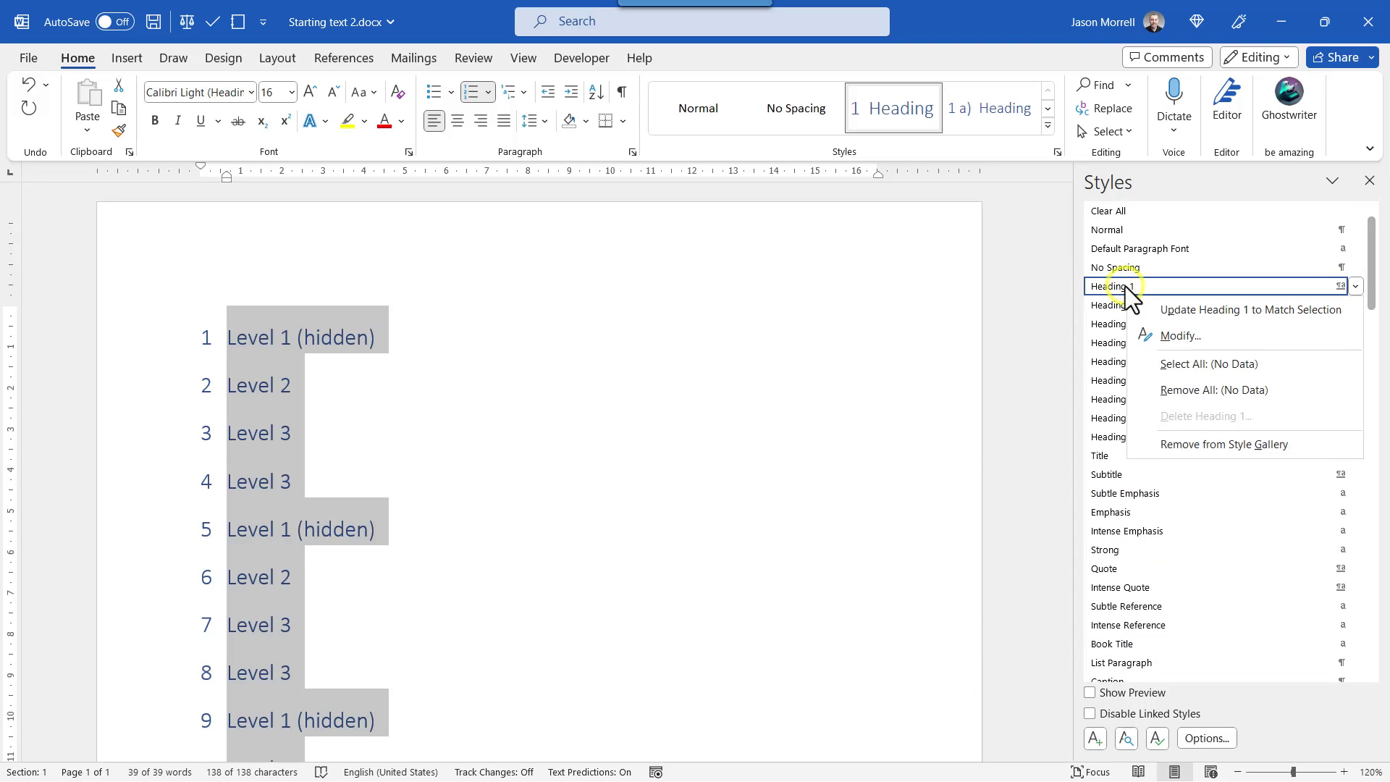
pyautogui.click(1175, 337)
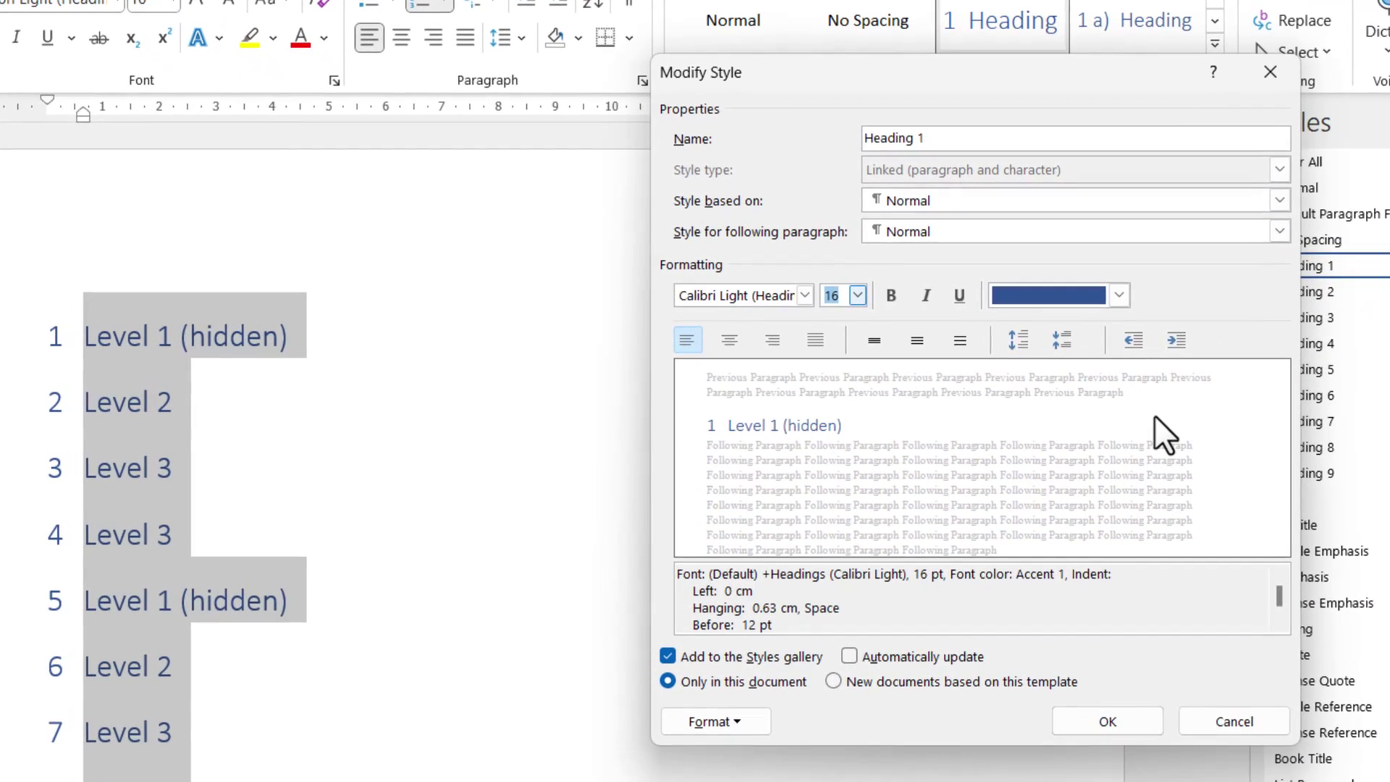
pyautogui.click(1118, 294)
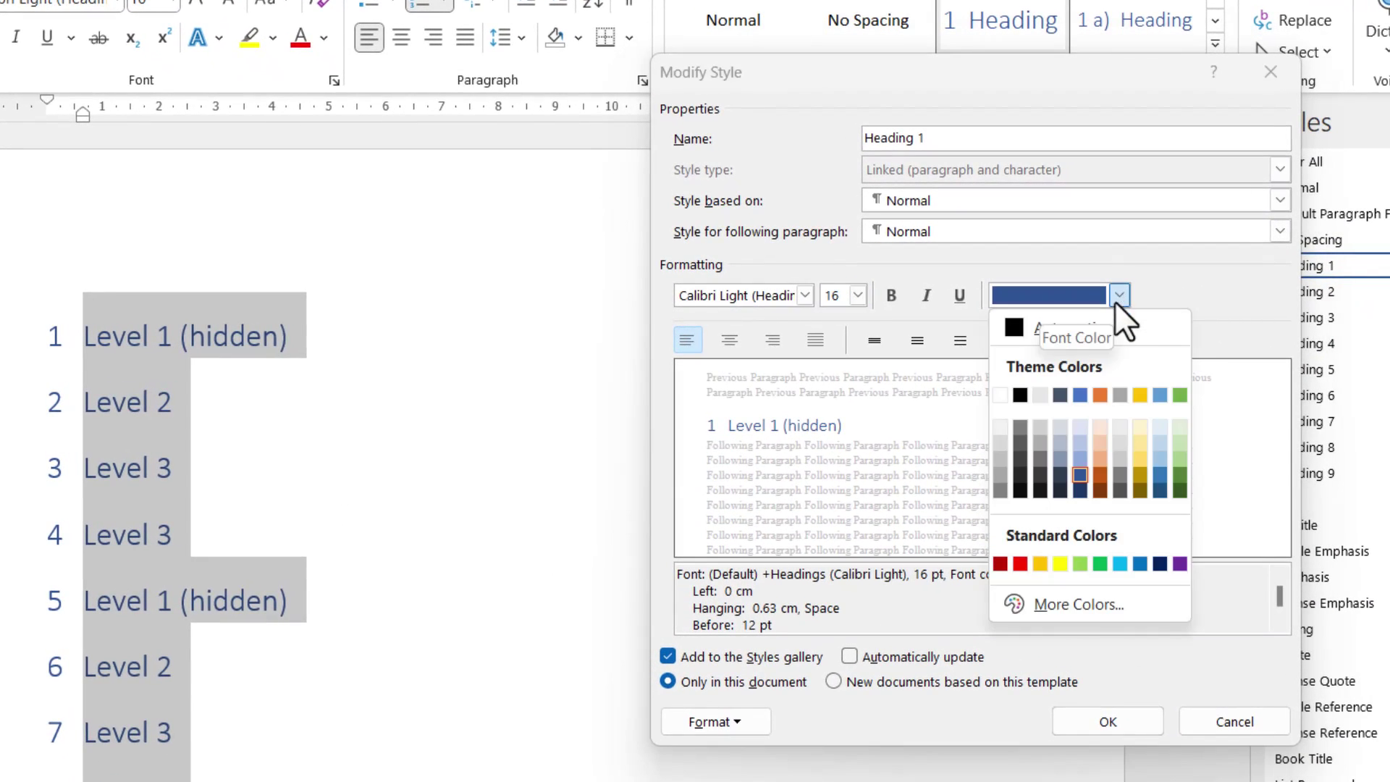
pyautogui.click(1019, 564)
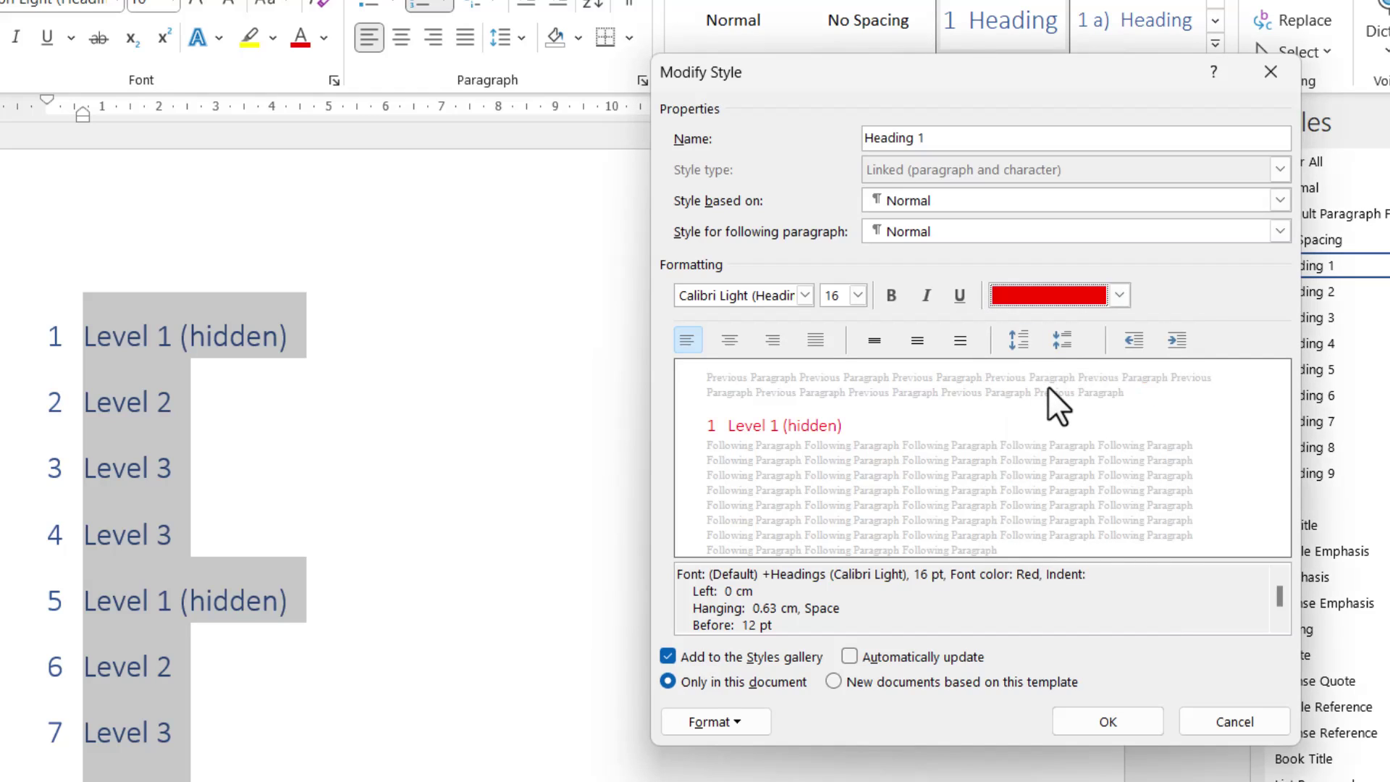
# - Make Heading 1 text hidden, save the style and reveal formatting marks
pyautogui.click(740, 720)
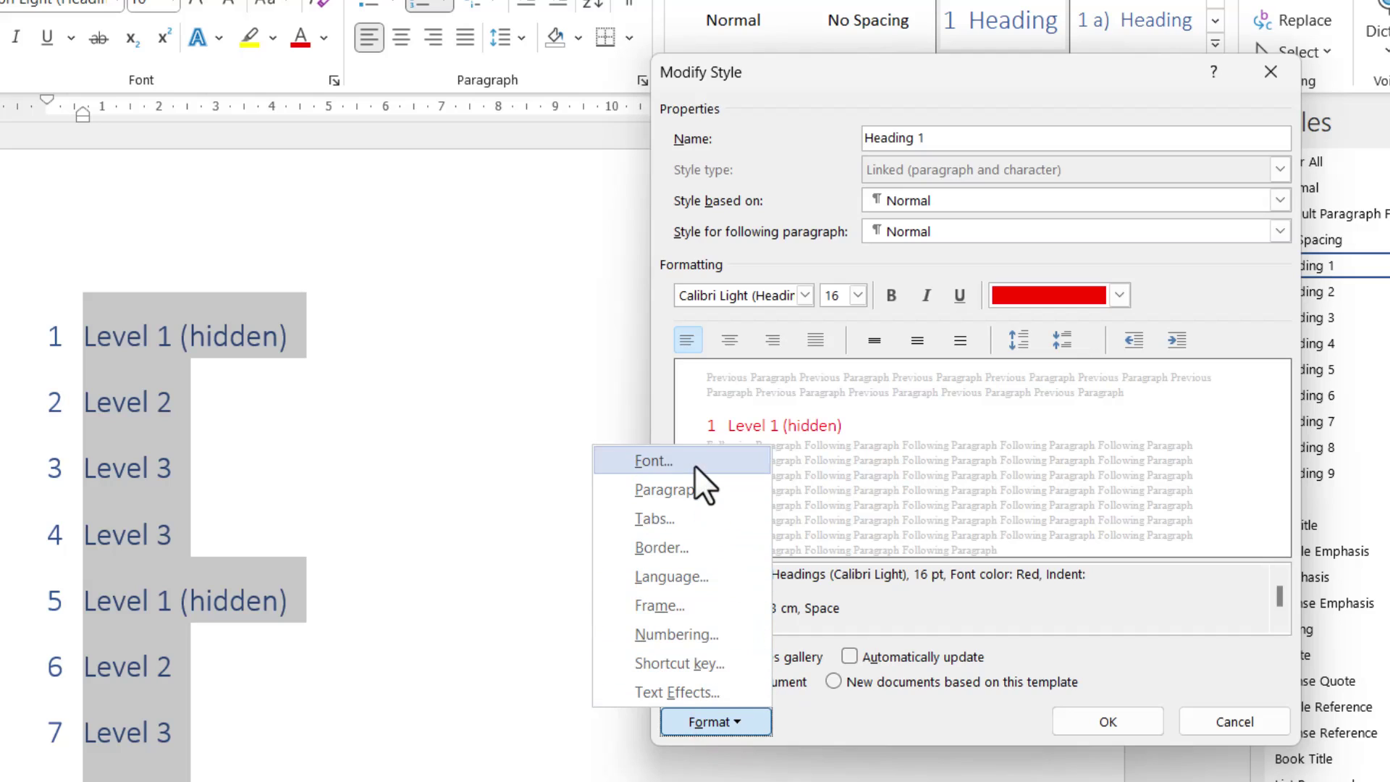
pyautogui.click(654, 460)
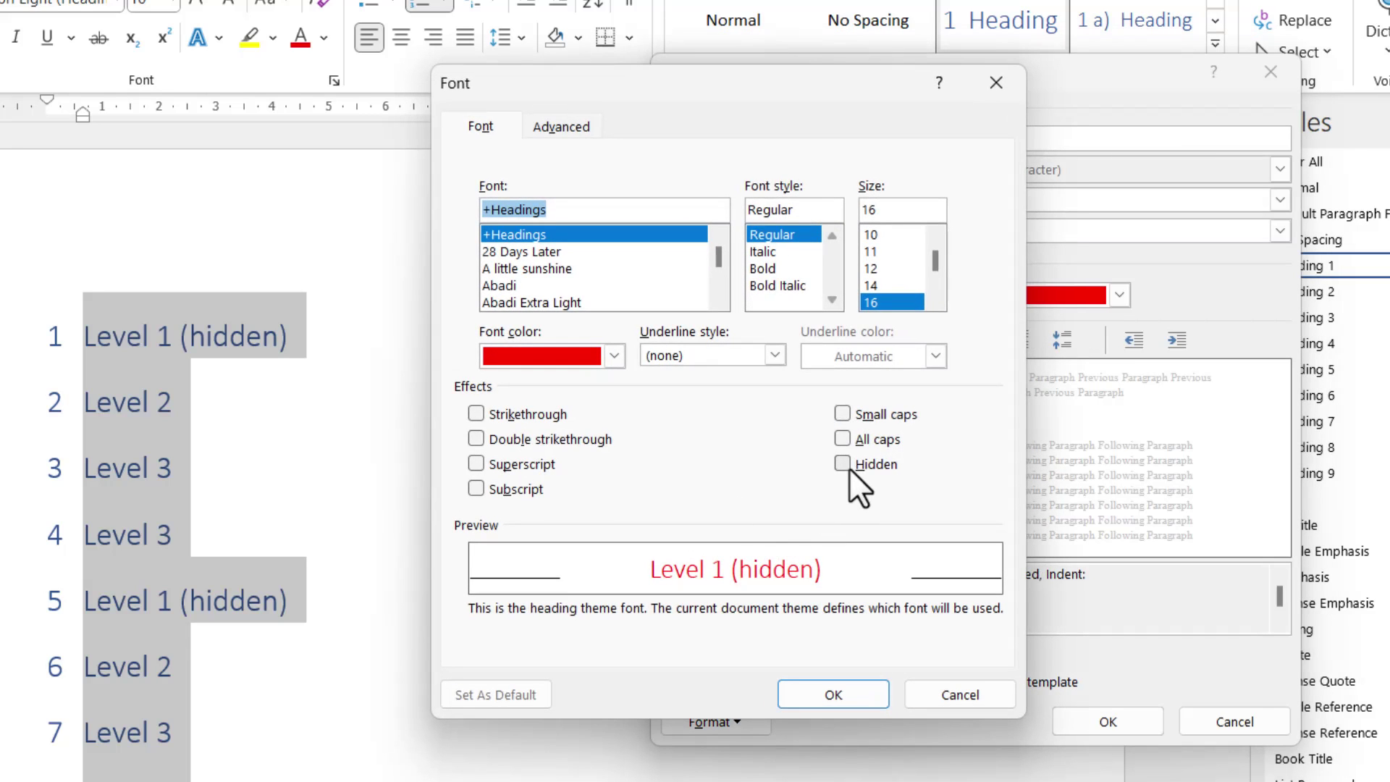
pyautogui.click(844, 464)
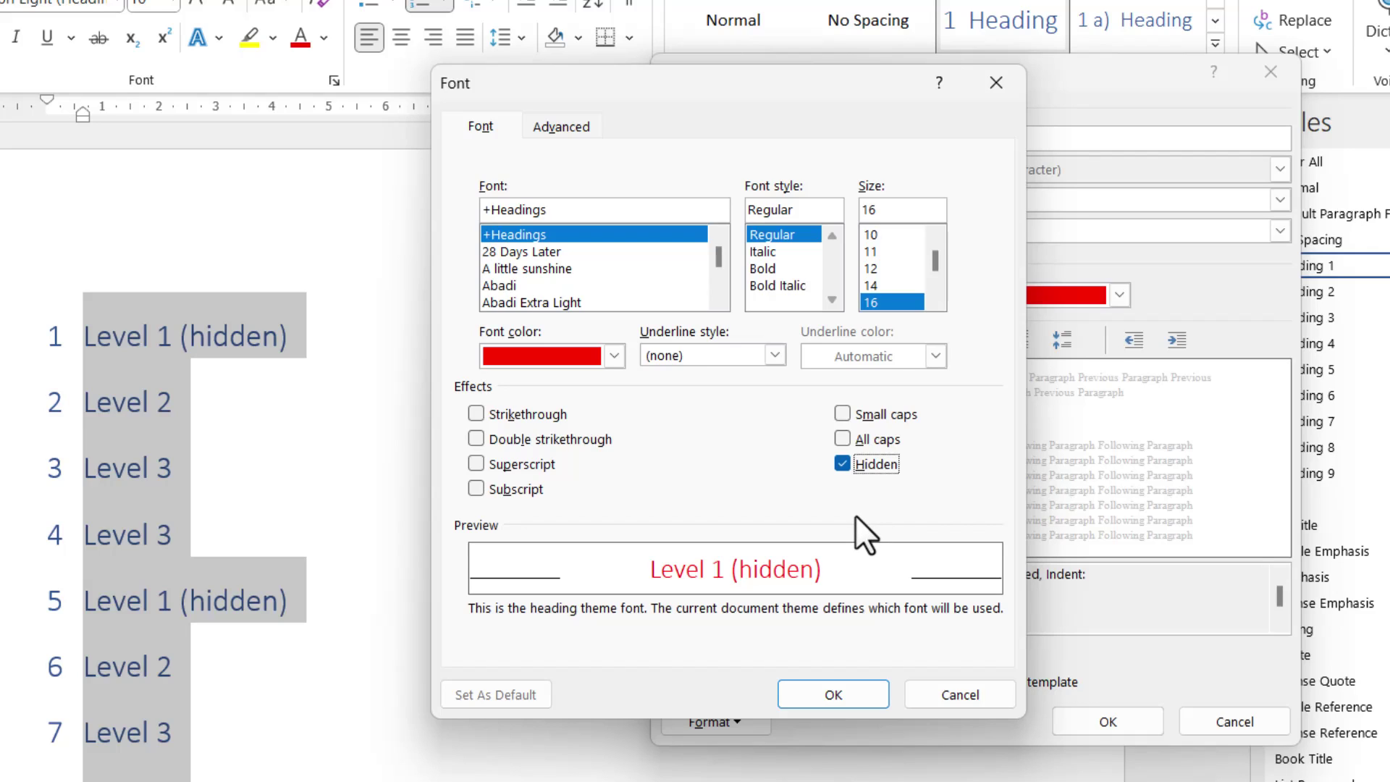
pyautogui.click(833, 695)
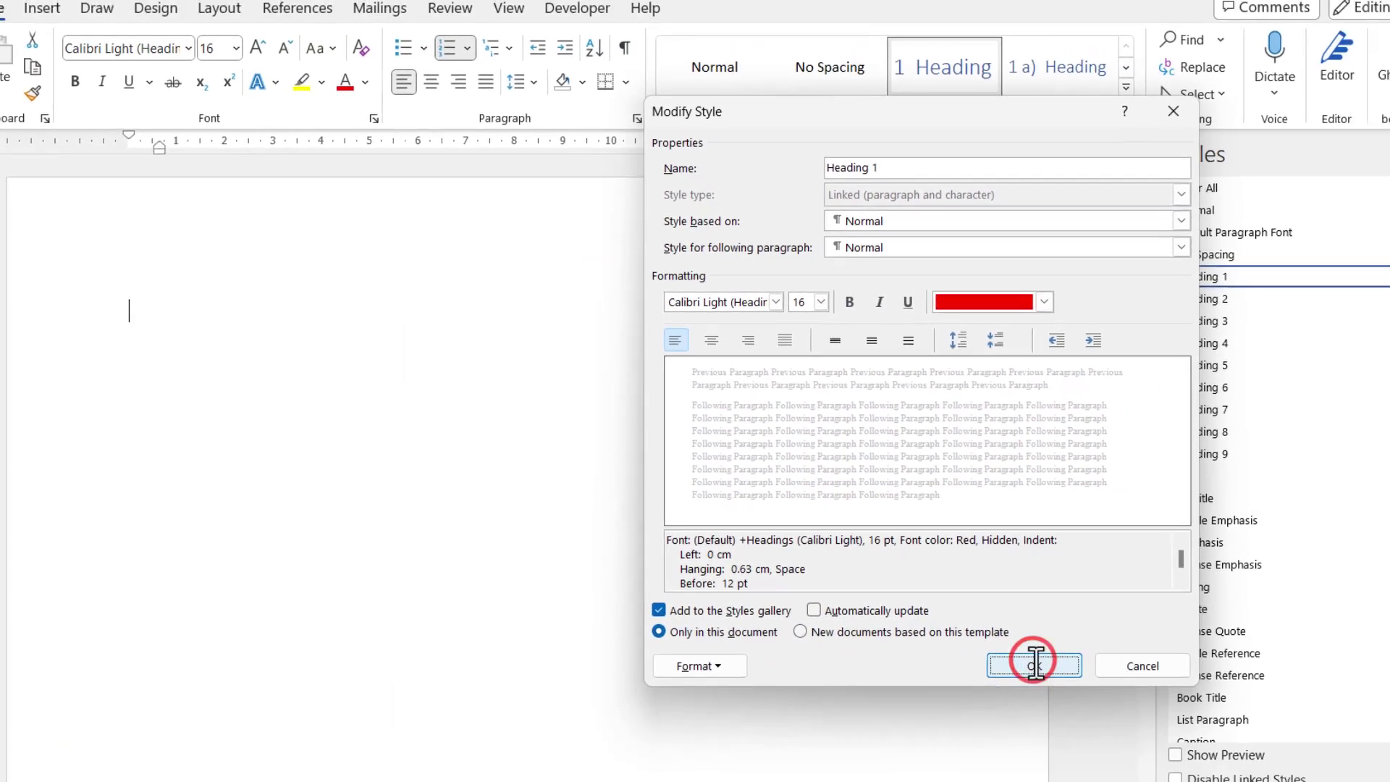
pyautogui.click(1034, 663)
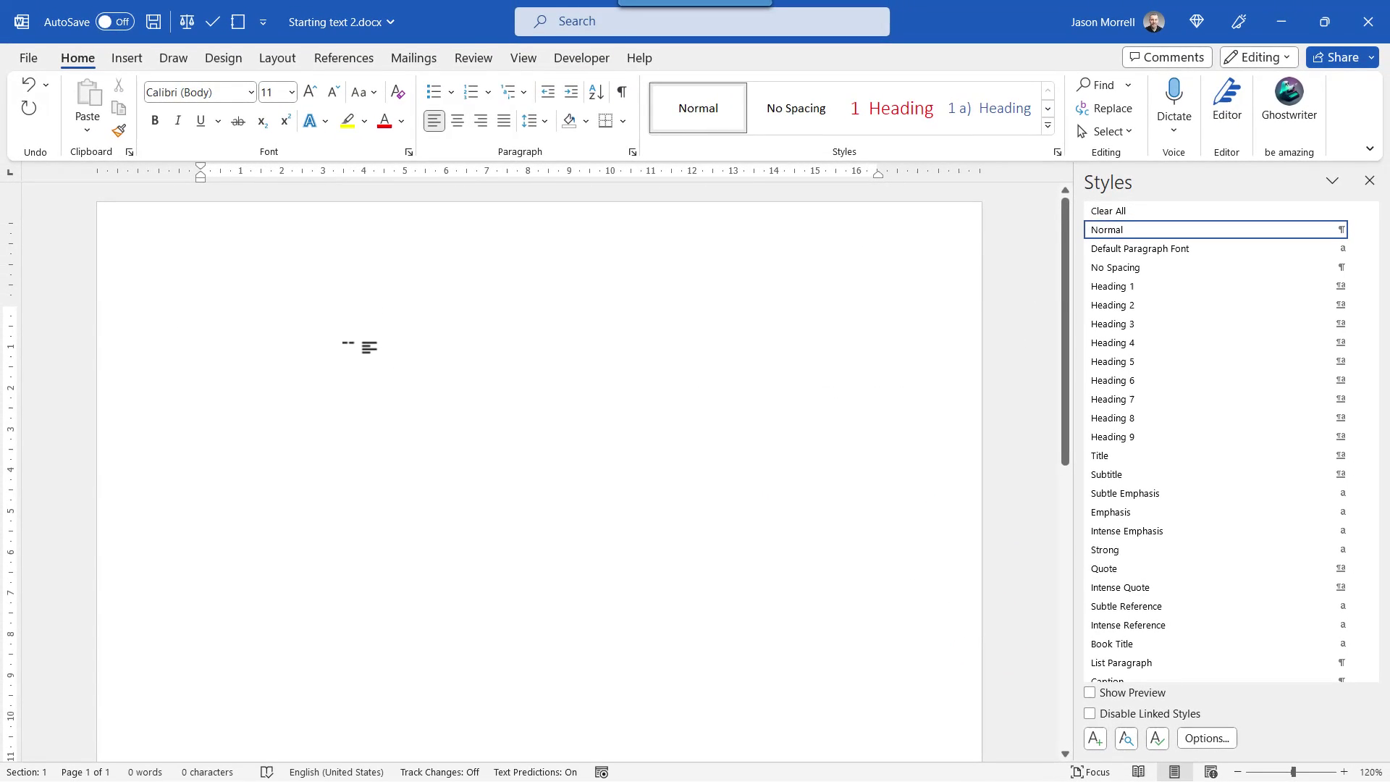
pyautogui.click(622, 102)
pyautogui.scroll(5, 546, 256)
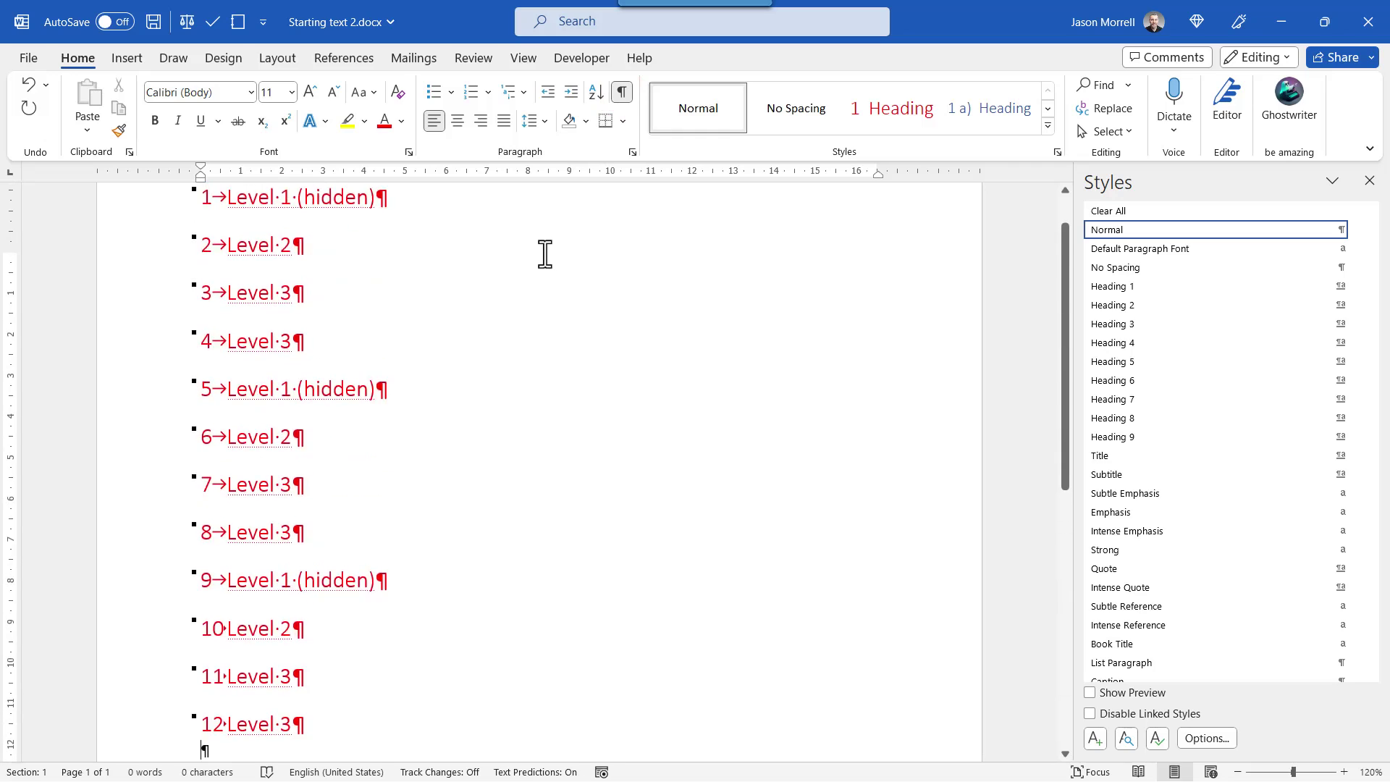
pyautogui.scroll(2, 546, 253)
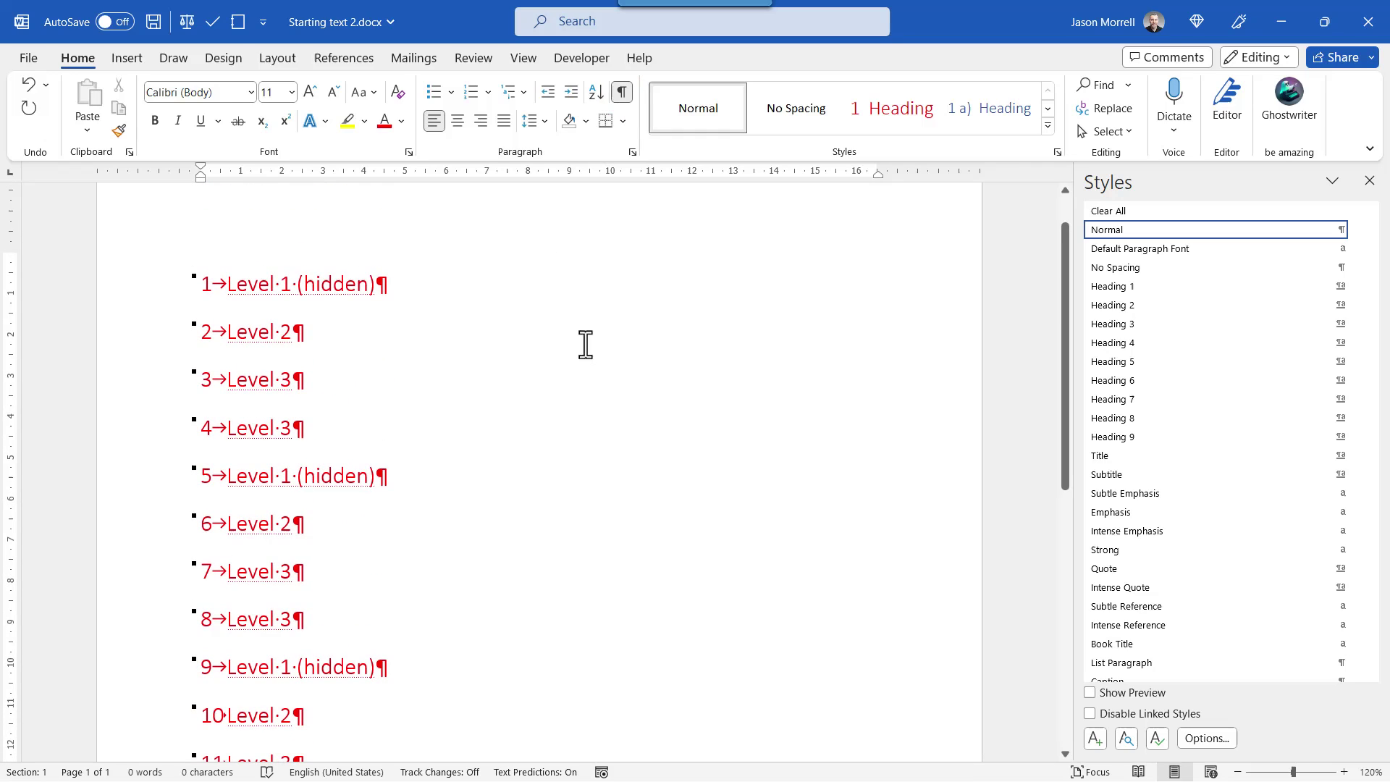
# - Set the Heading 2 style's font size to 18
pyautogui.rightClick(1112, 308)
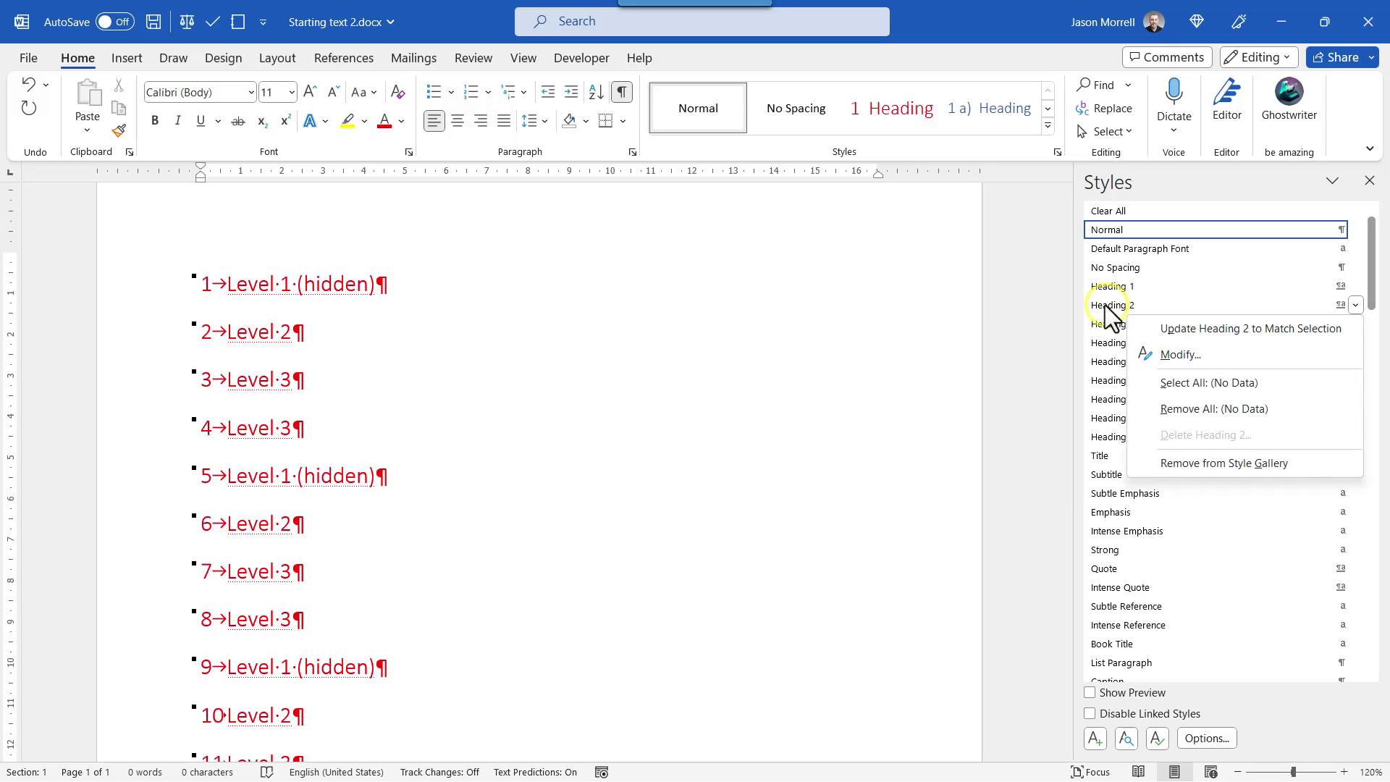
pyautogui.click(1173, 348)
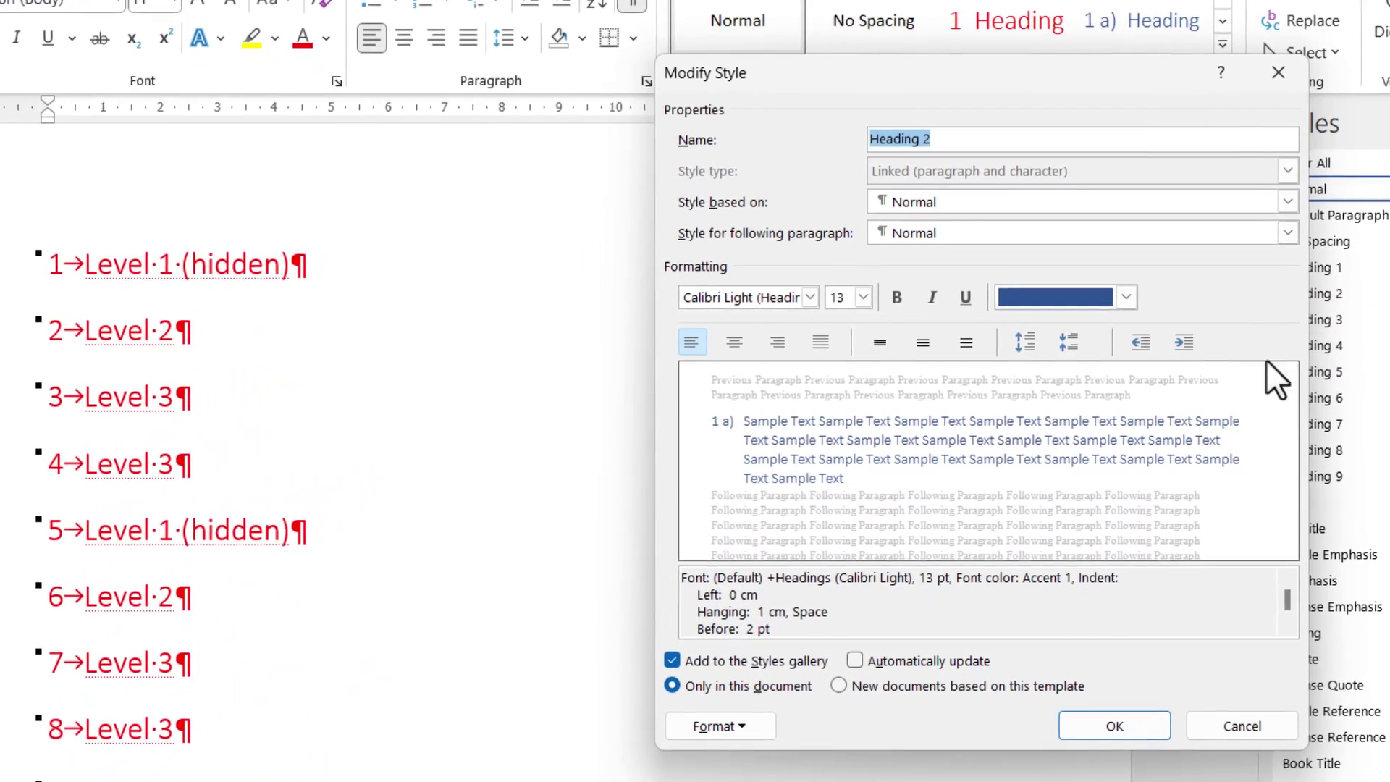
pyautogui.click(870, 297)
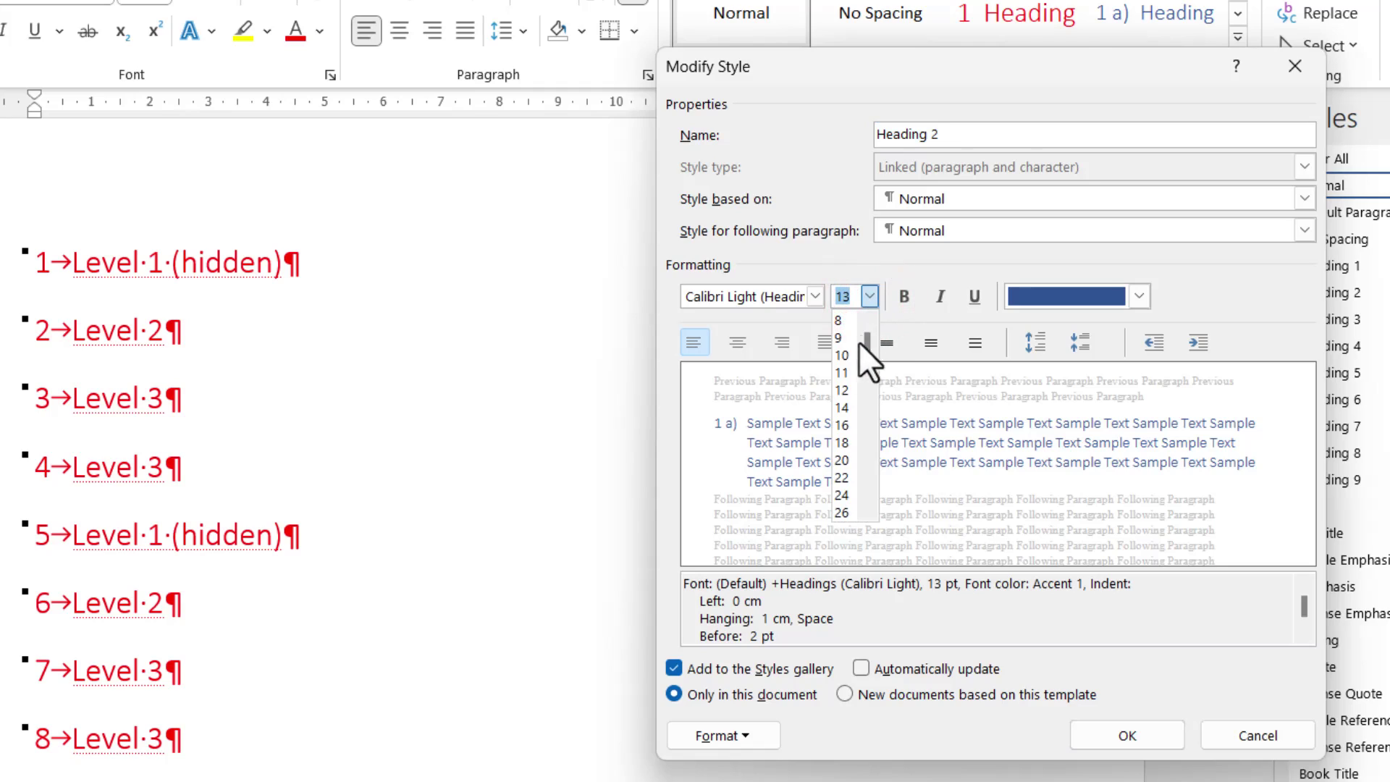
pyautogui.click(845, 442)
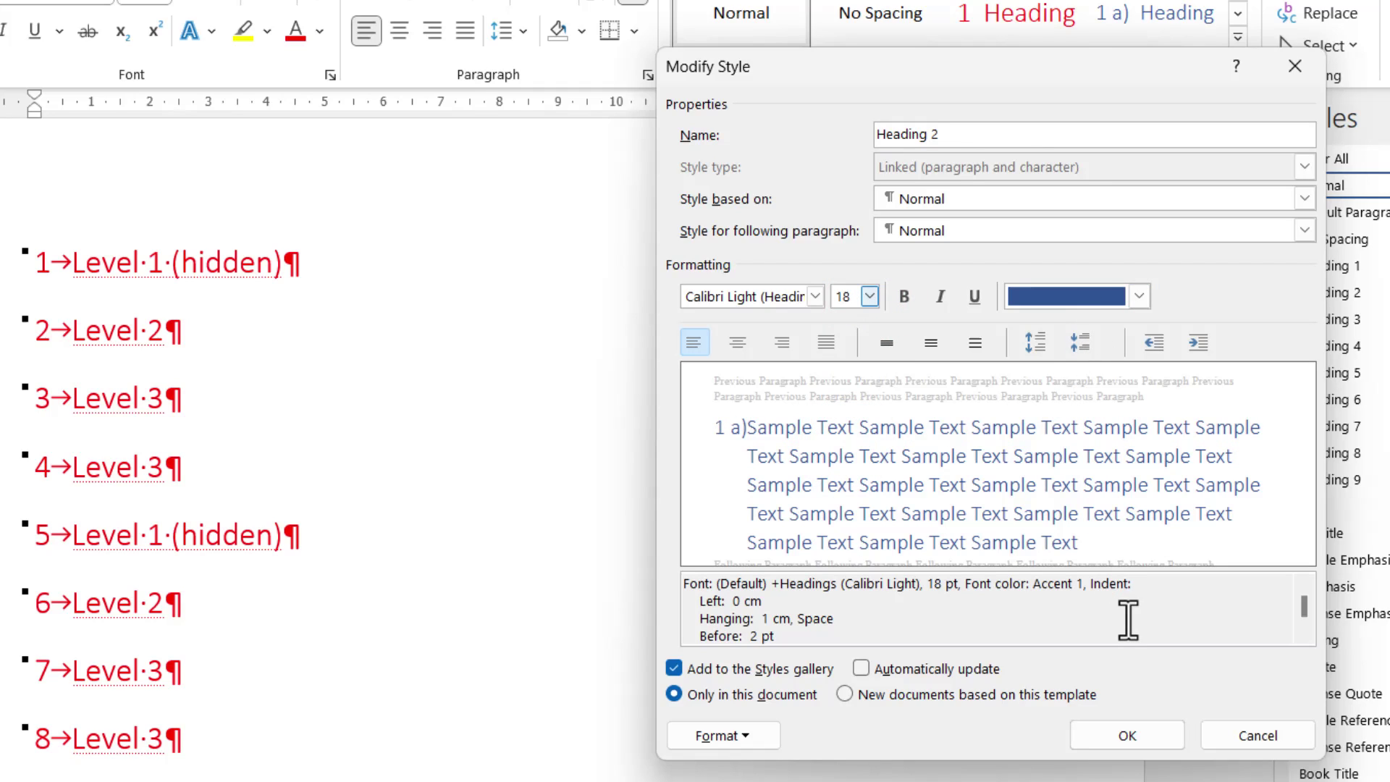
pyautogui.click(1148, 732)
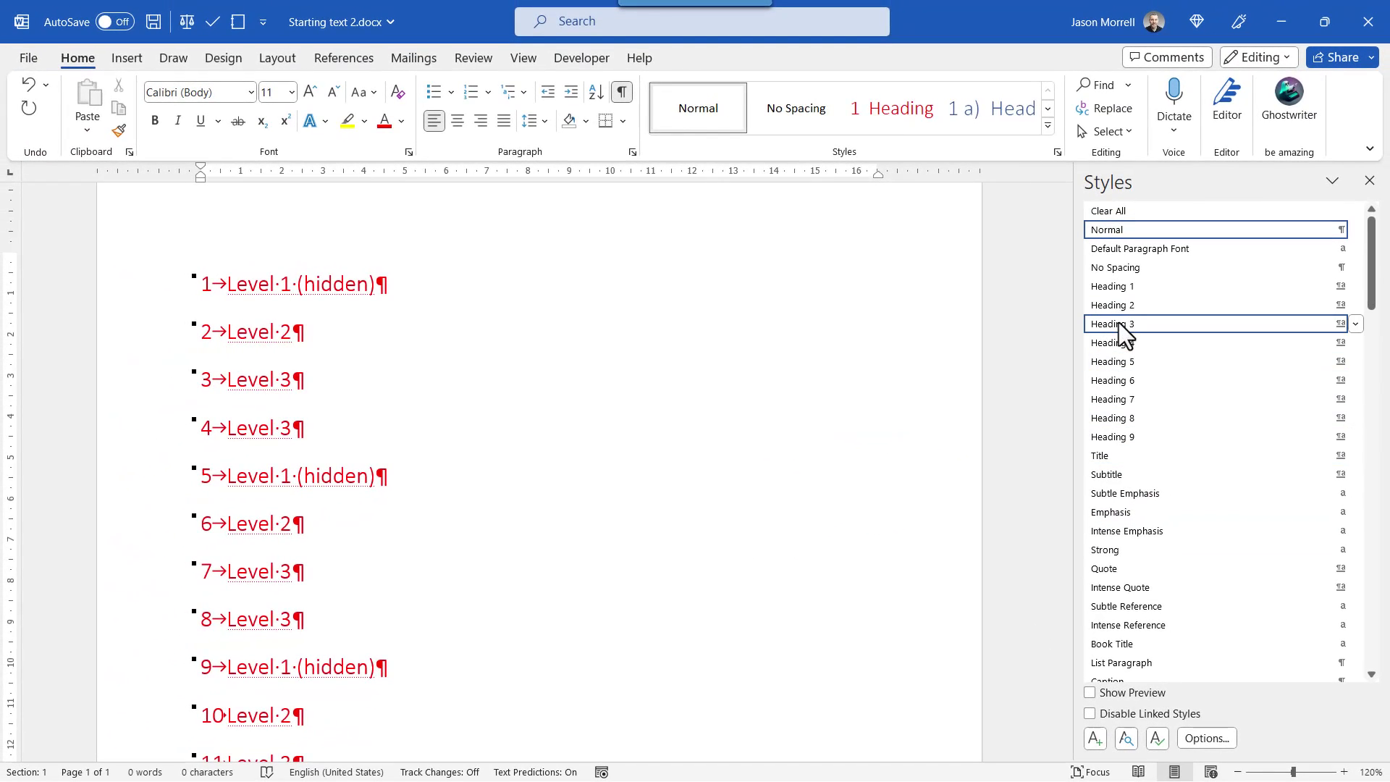
# - Set the Heading 3 style's font size to 16
pyautogui.rightClick(1119, 325)
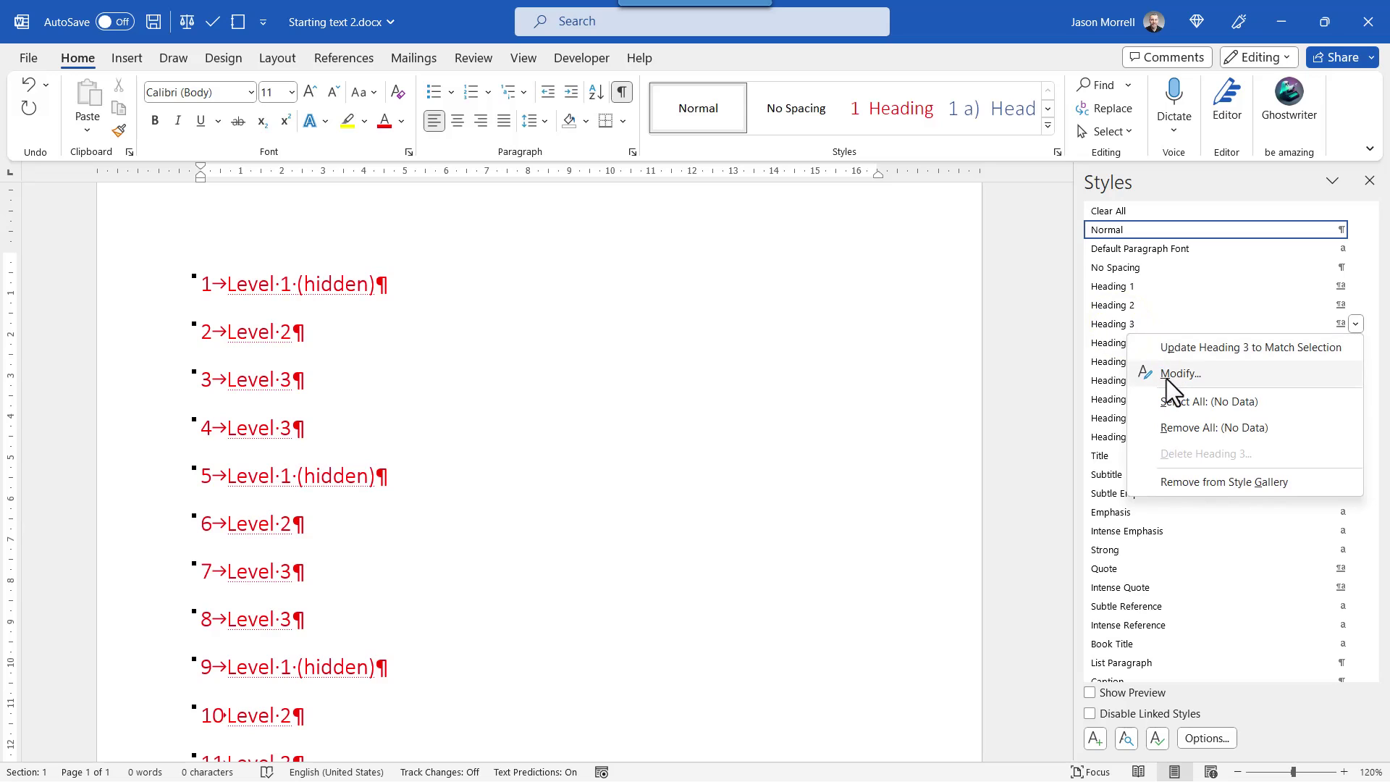
pyautogui.click(1179, 375)
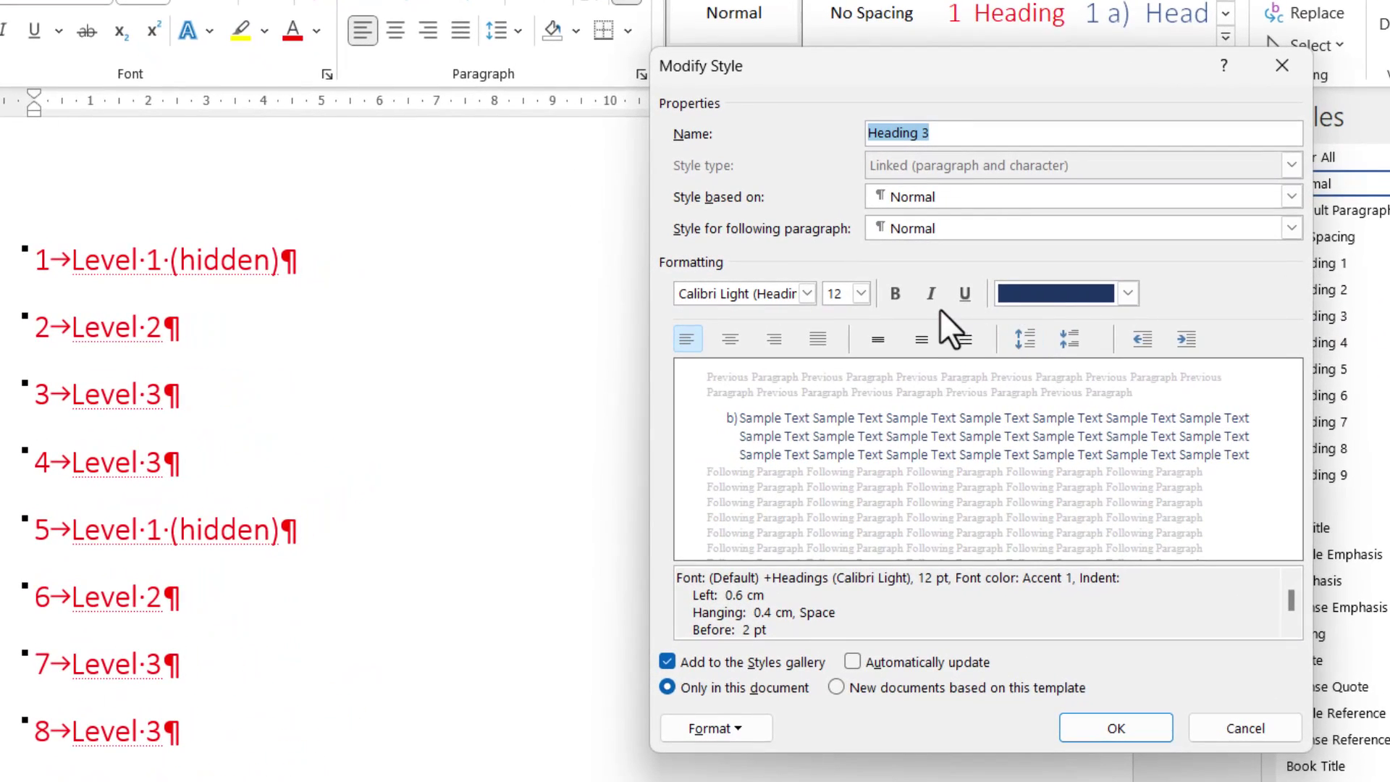
pyautogui.click(861, 295)
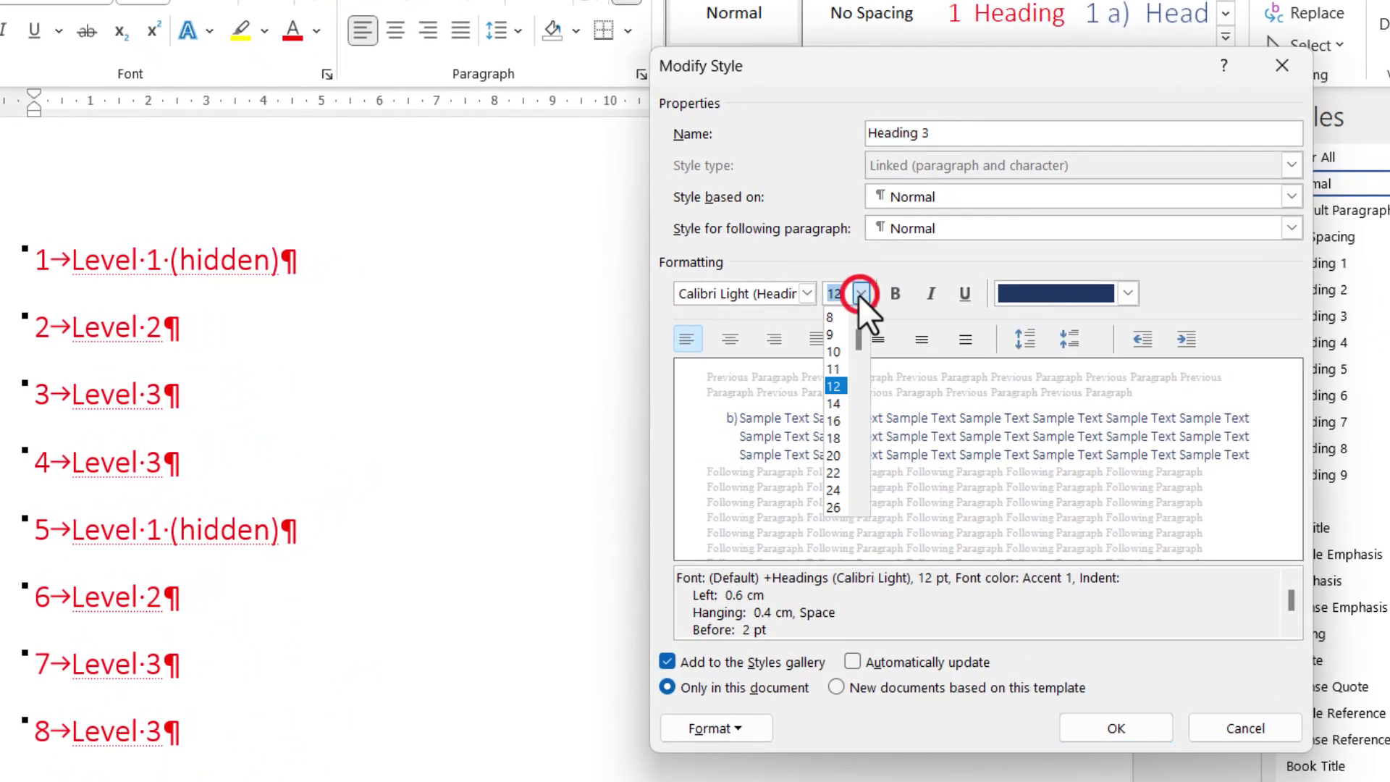
pyautogui.click(838, 418)
pyautogui.click(1118, 729)
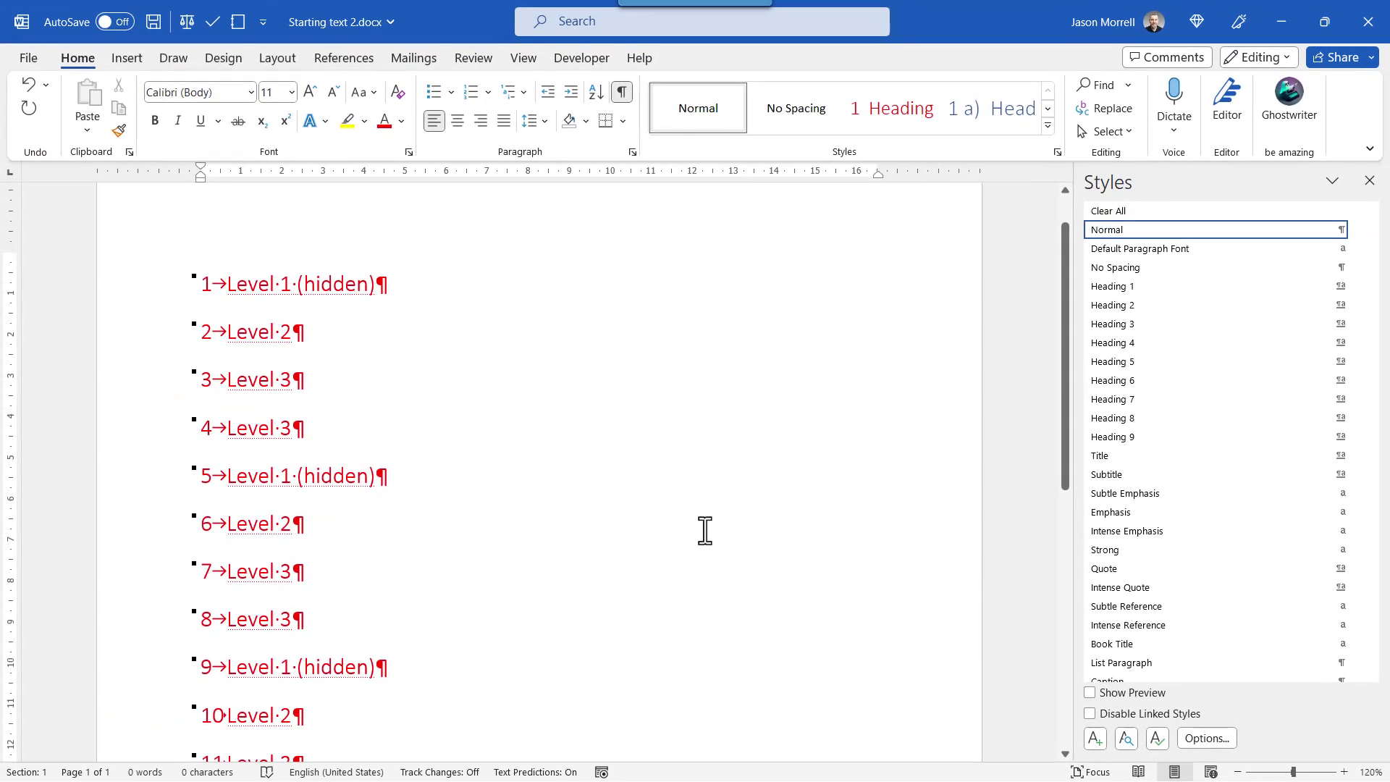
# - Apply Heading 2 to the three Level 2 lines
pyautogui.click(145, 335)
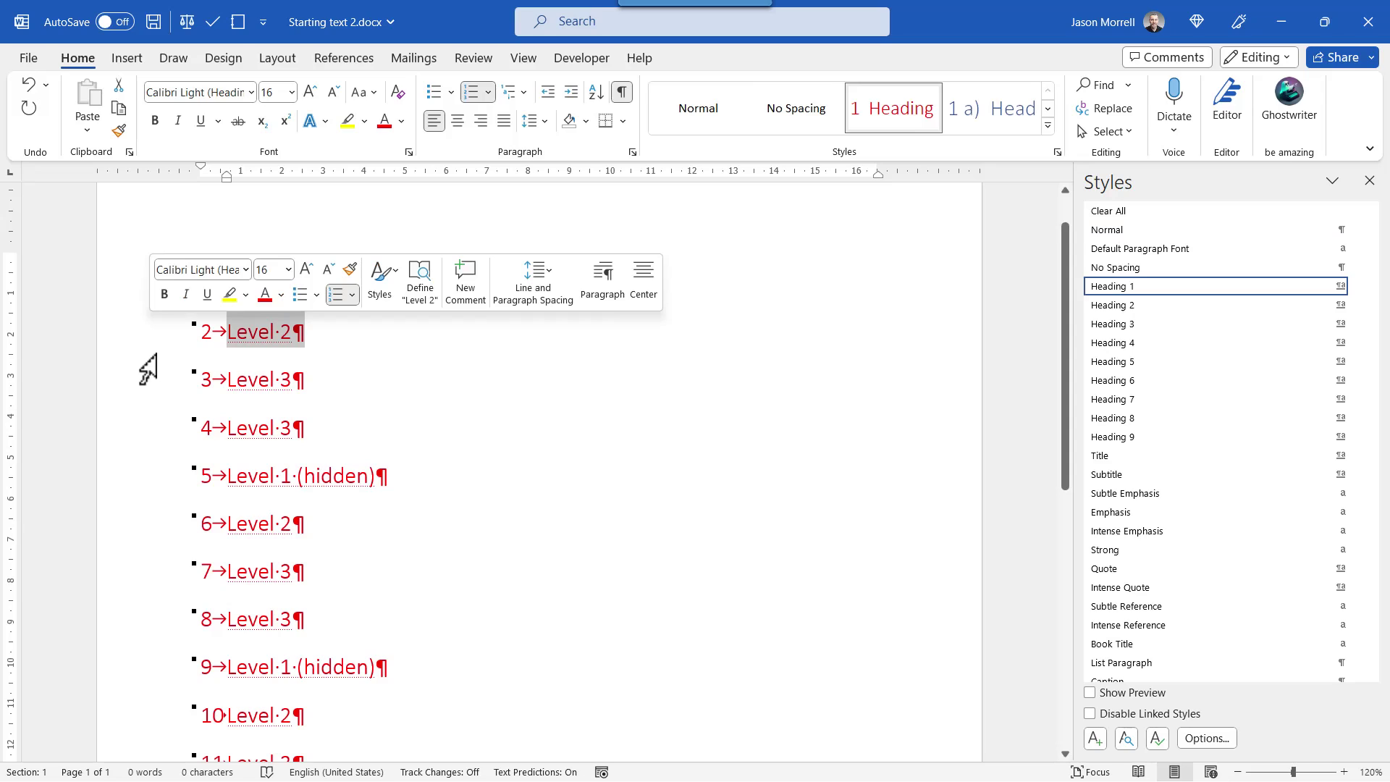
pyautogui.keyDown('ctrl'); pyautogui.click(150, 528); pyautogui.keyUp('ctrl')
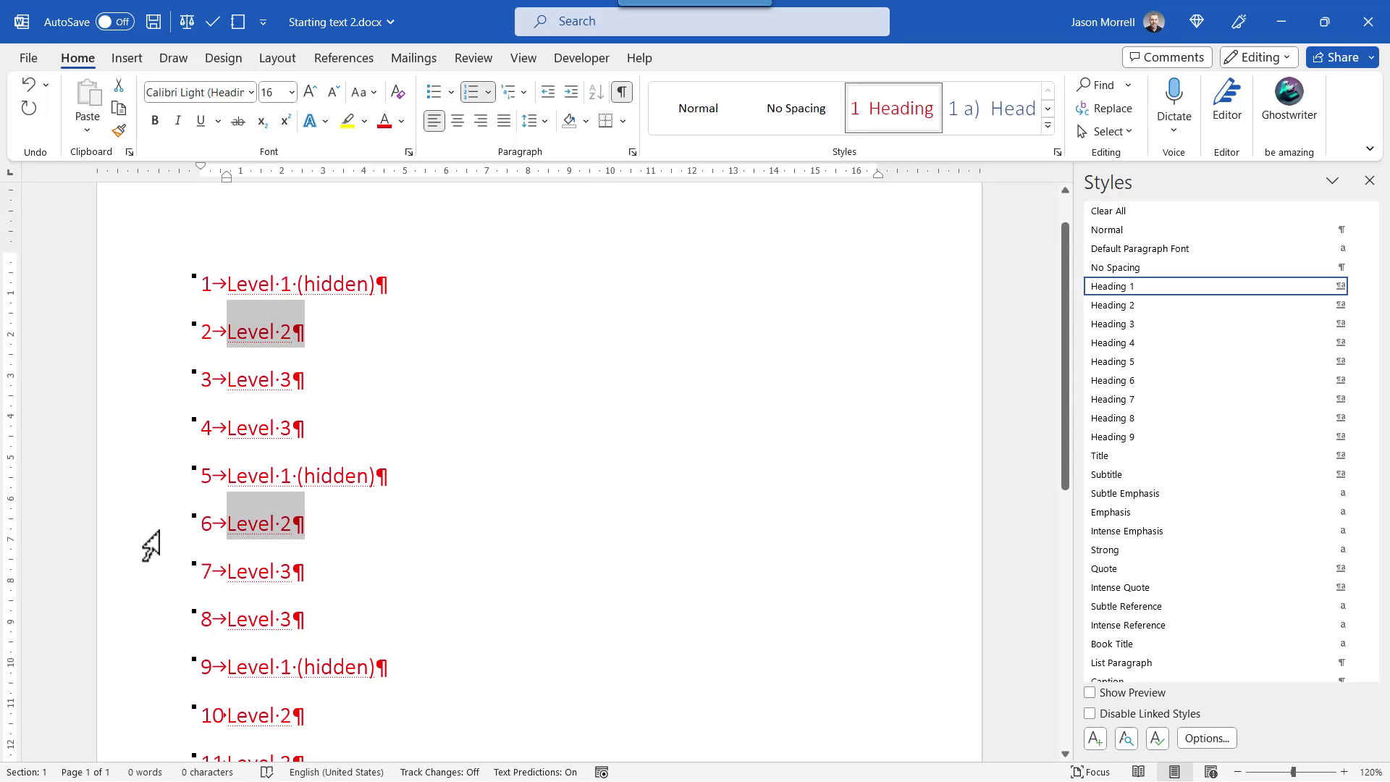
pyautogui.keyDown('ctrl'); pyautogui.click(149, 720); pyautogui.keyUp('ctrl')
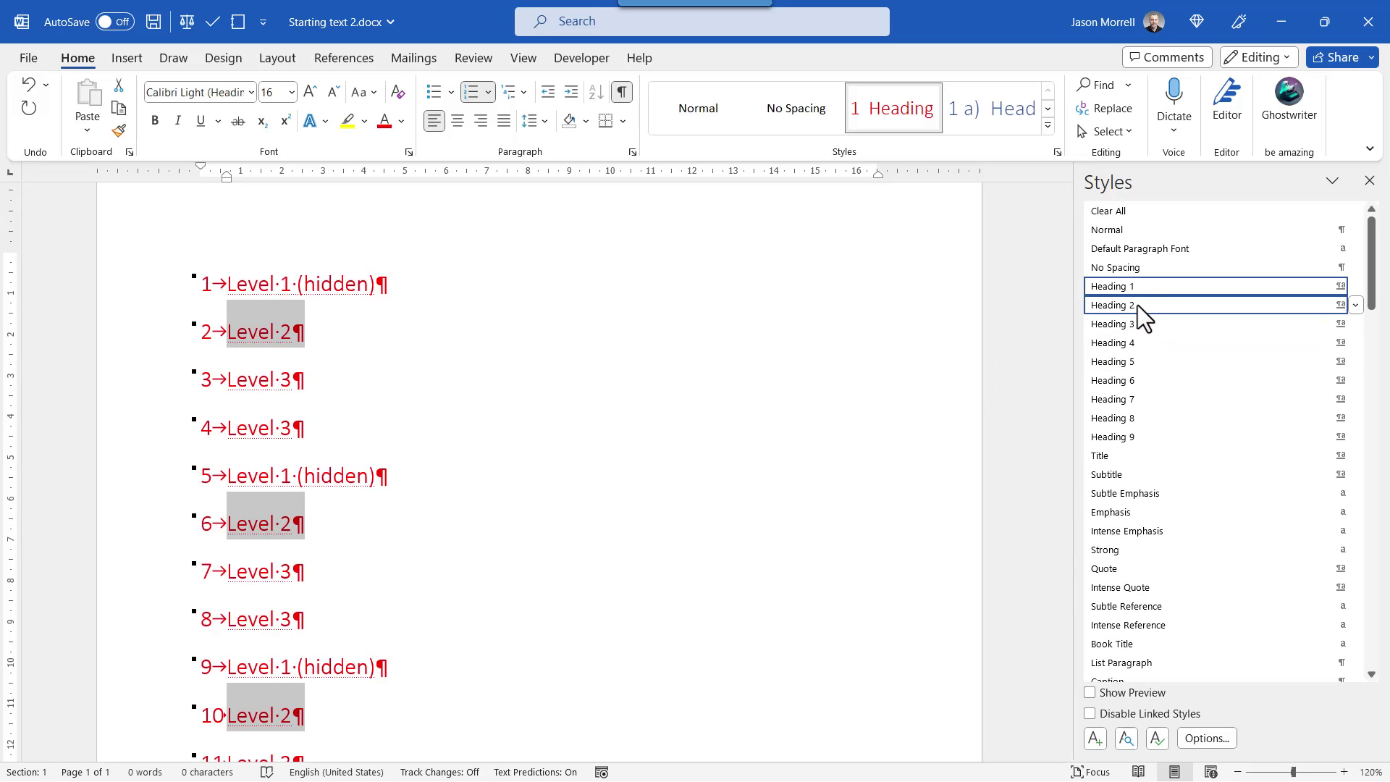
pyautogui.click(1113, 305)
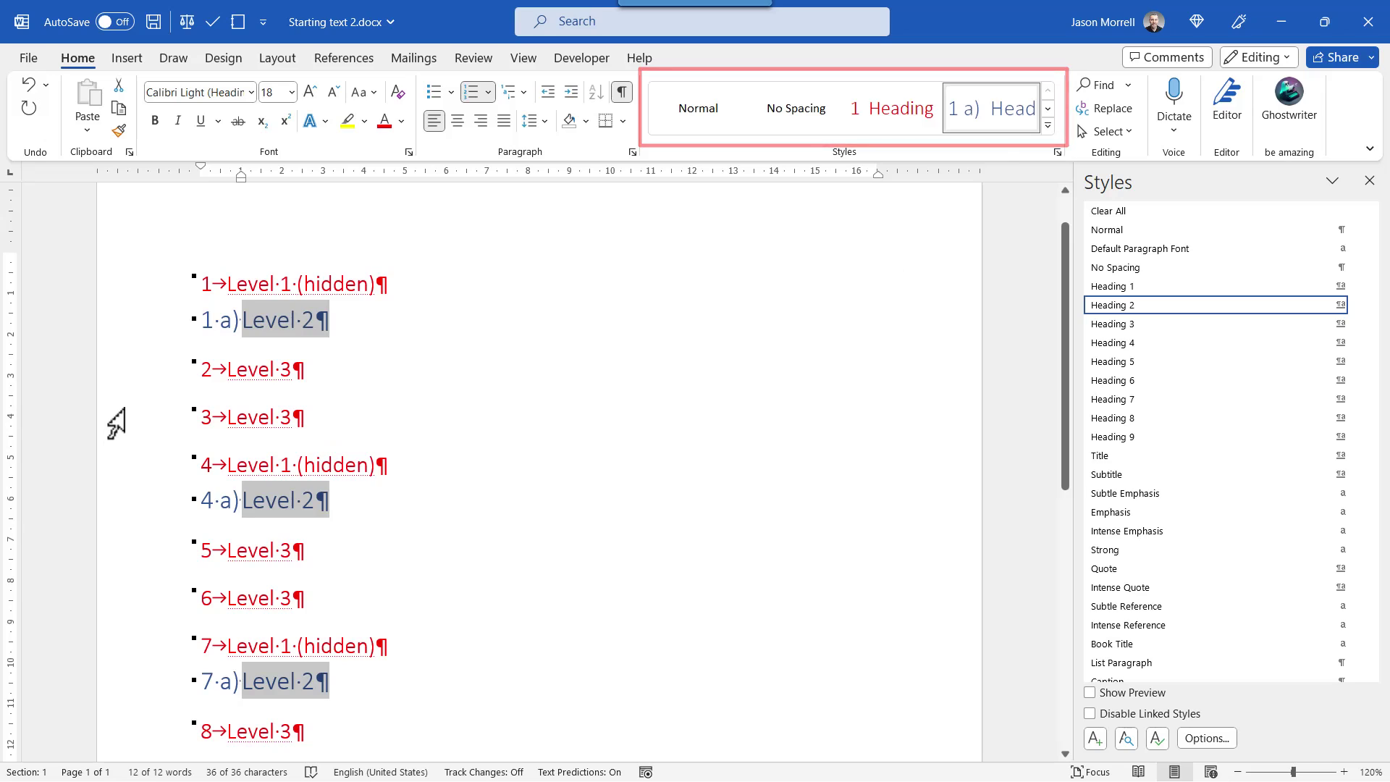
# - Apply Heading 3 to the five Level 3 lines, lettering them b) and c)
pyautogui.click(135, 371)
pyautogui.keyDown('ctrl'); pyautogui.click(134, 421); pyautogui.keyUp('ctrl')
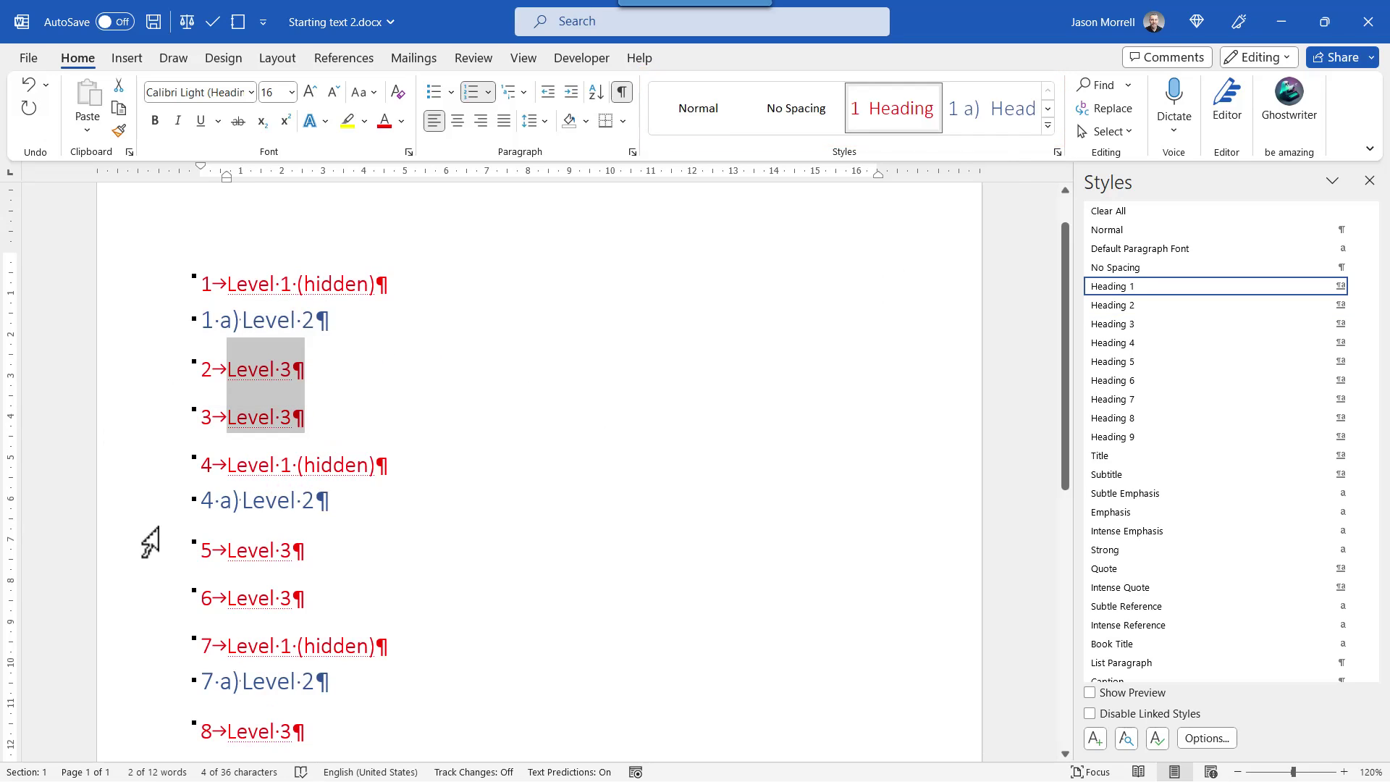
pyautogui.keyDown('ctrl'); pyautogui.click(144, 550); pyautogui.keyUp('ctrl')
pyautogui.keyDown('ctrl'); pyautogui.click(145, 598); pyautogui.keyUp('ctrl')
pyautogui.keyDown('ctrl'); pyautogui.click(161, 732); pyautogui.keyUp('ctrl')
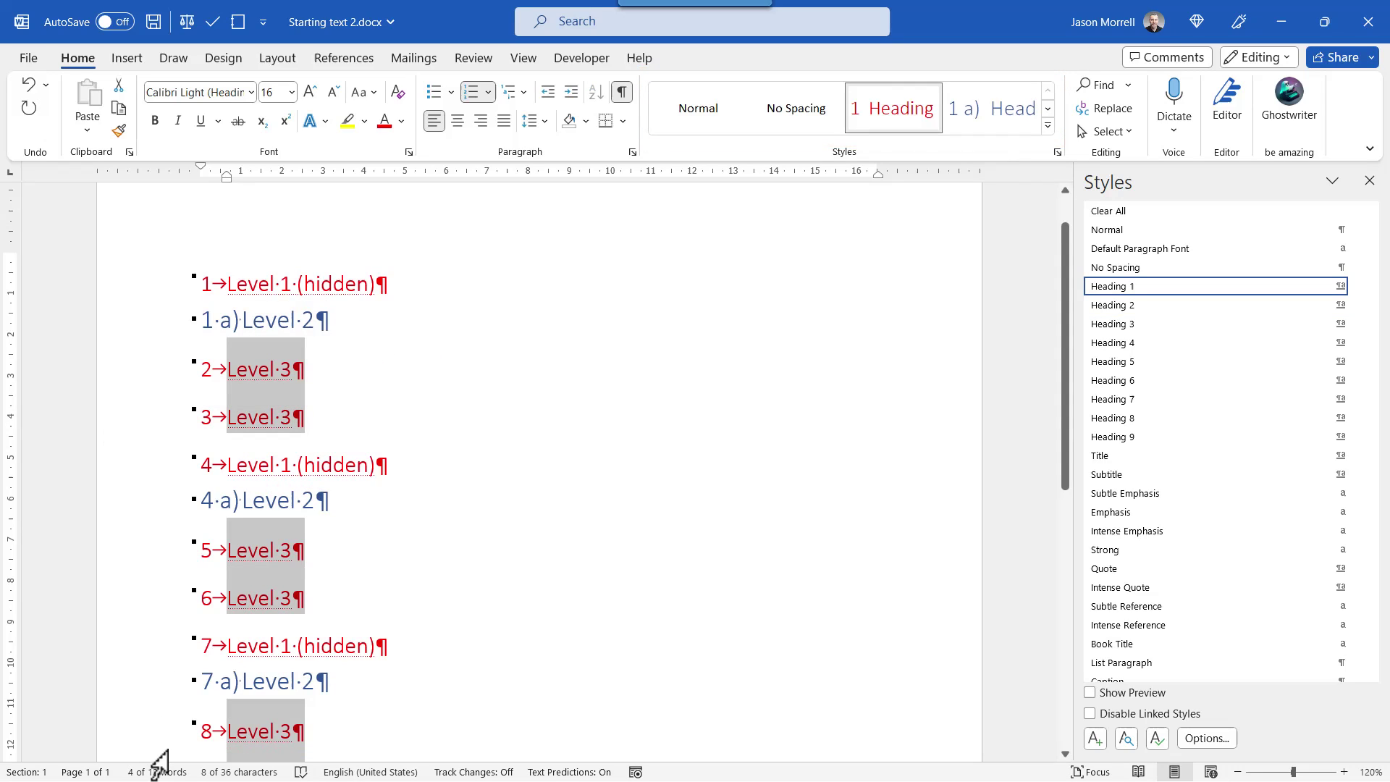
pyautogui.click(1137, 325)
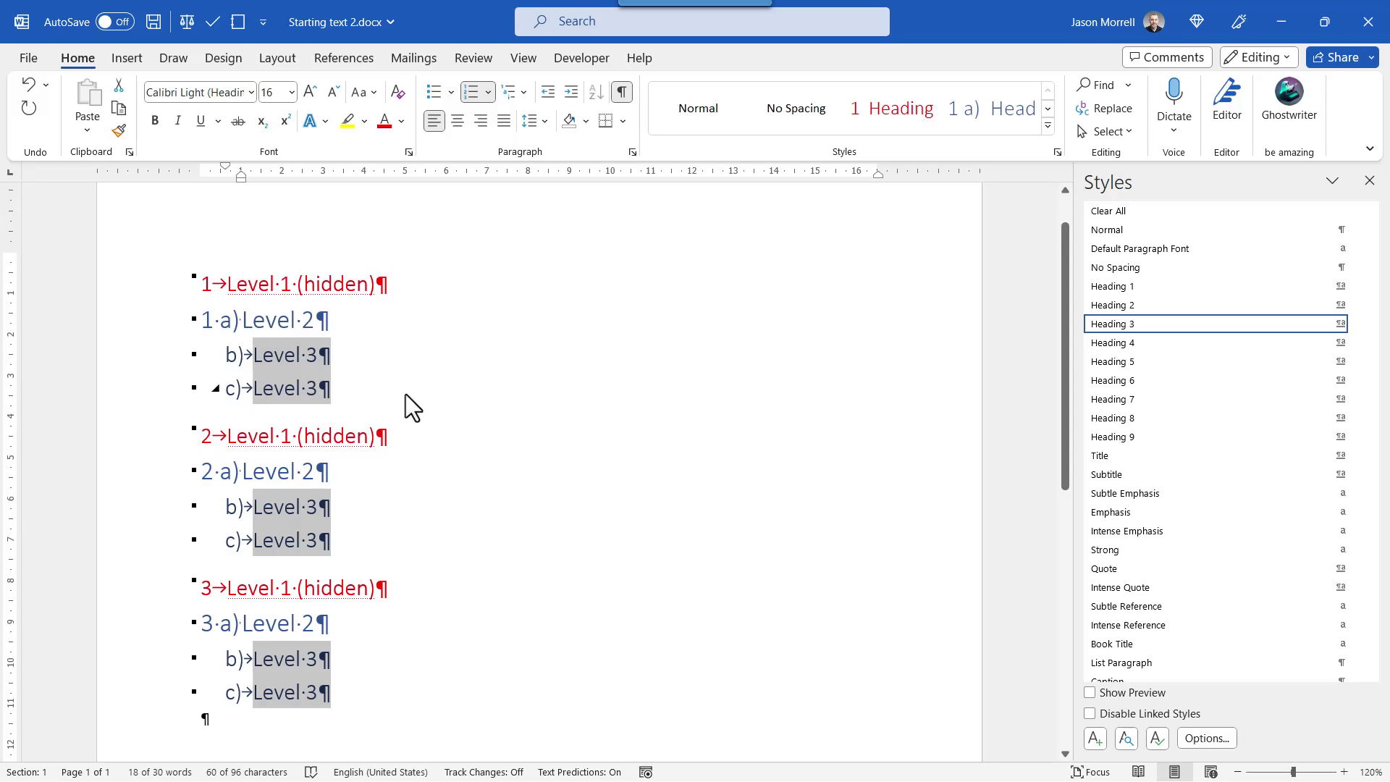
# - Switch Show/Hide ¶ off, review level 3 in Define New Multilevel List, and cancel without changes
pyautogui.click(623, 92)
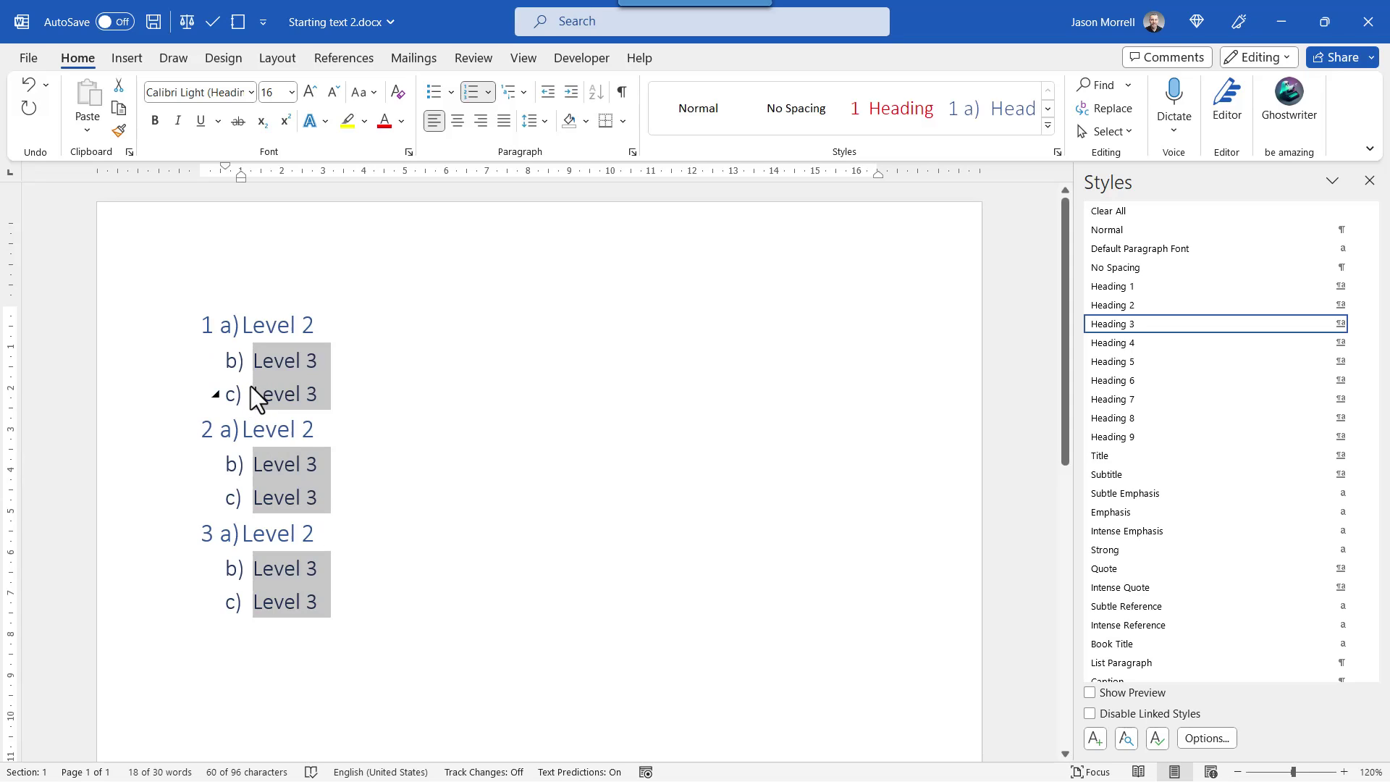
pyautogui.moveTo(261, 323)
pyautogui.click(320, 323)
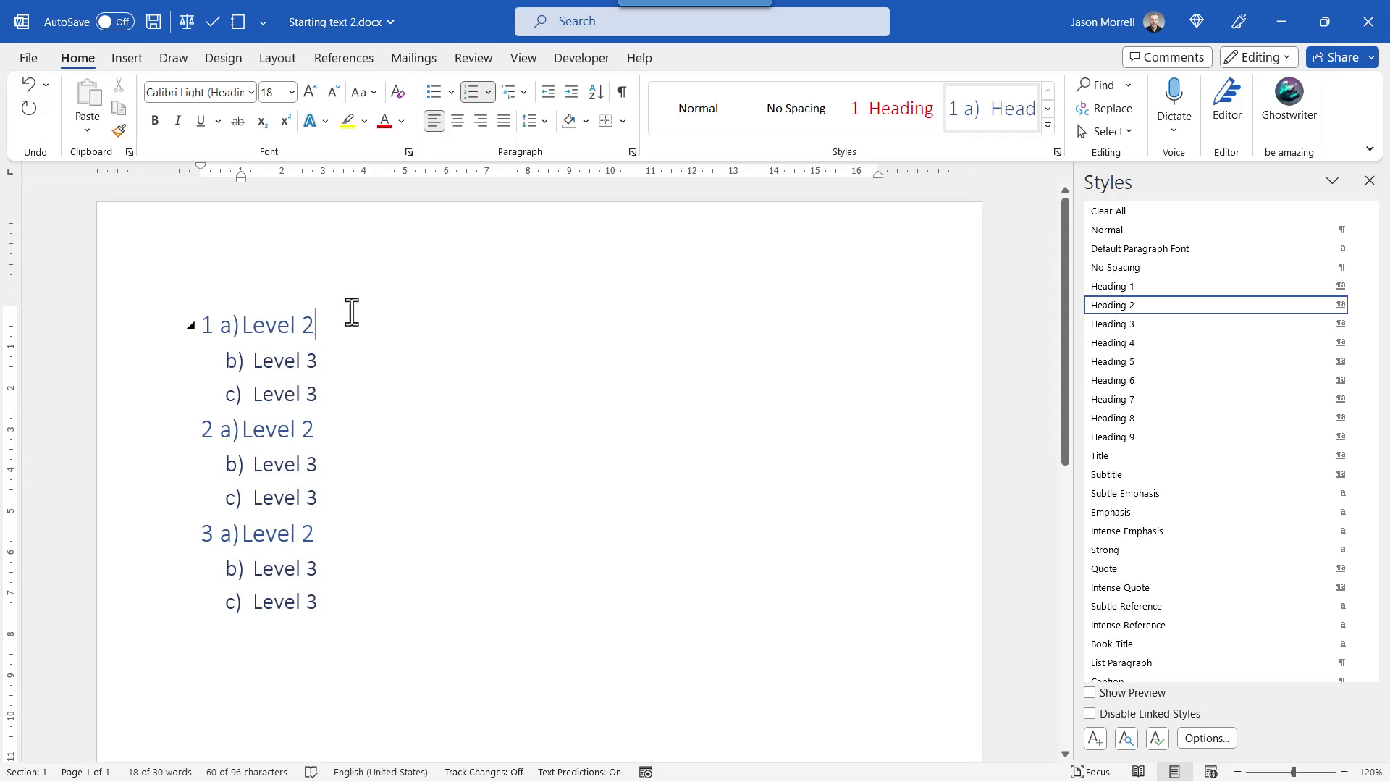
pyautogui.click(523, 92)
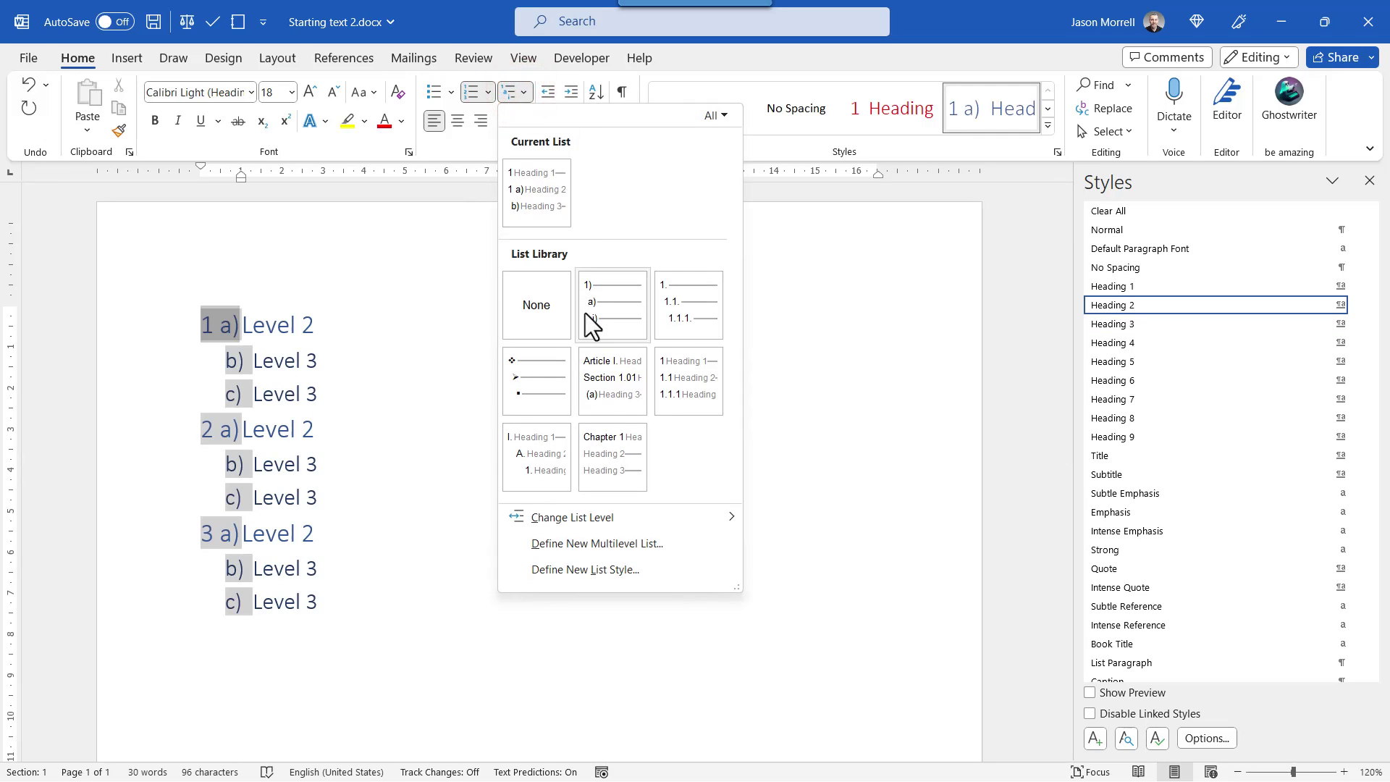
pyautogui.click(592, 544)
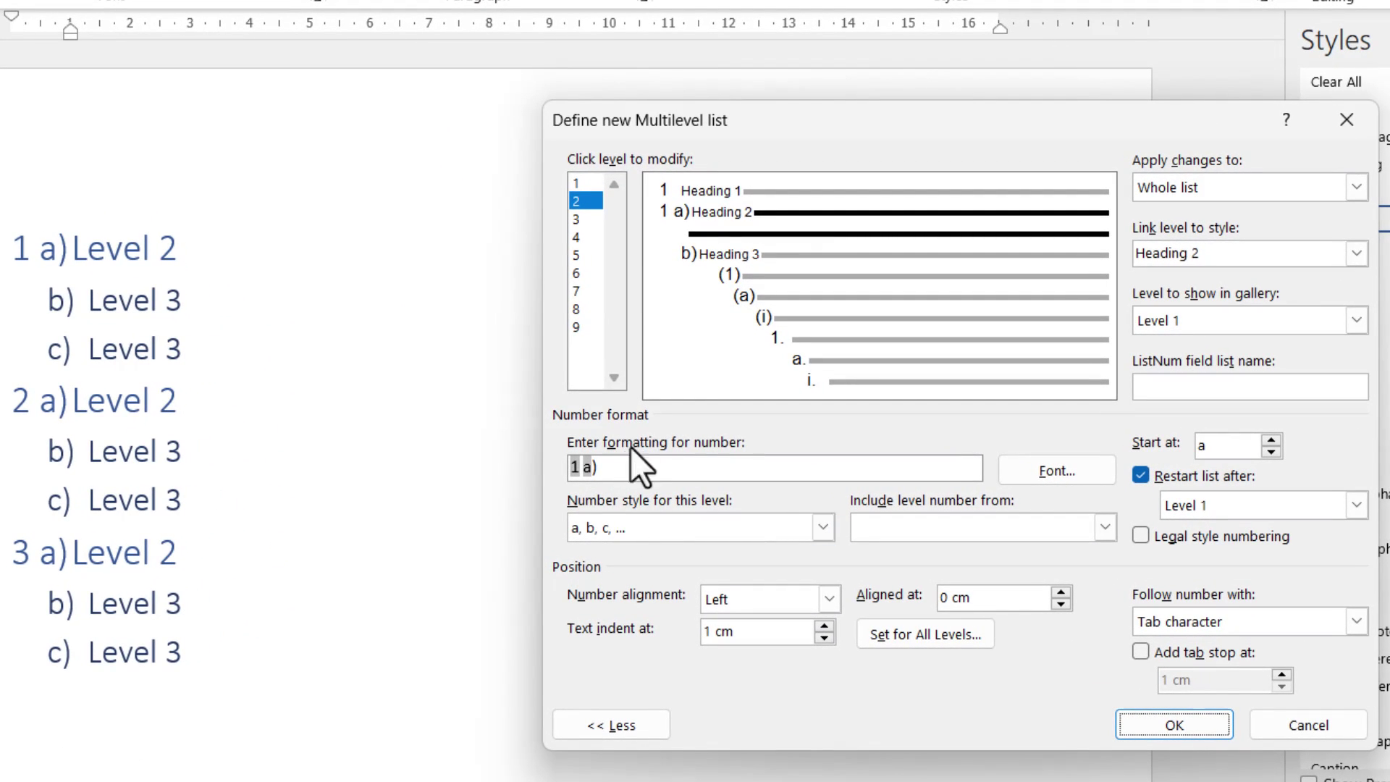
pyautogui.click(586, 218)
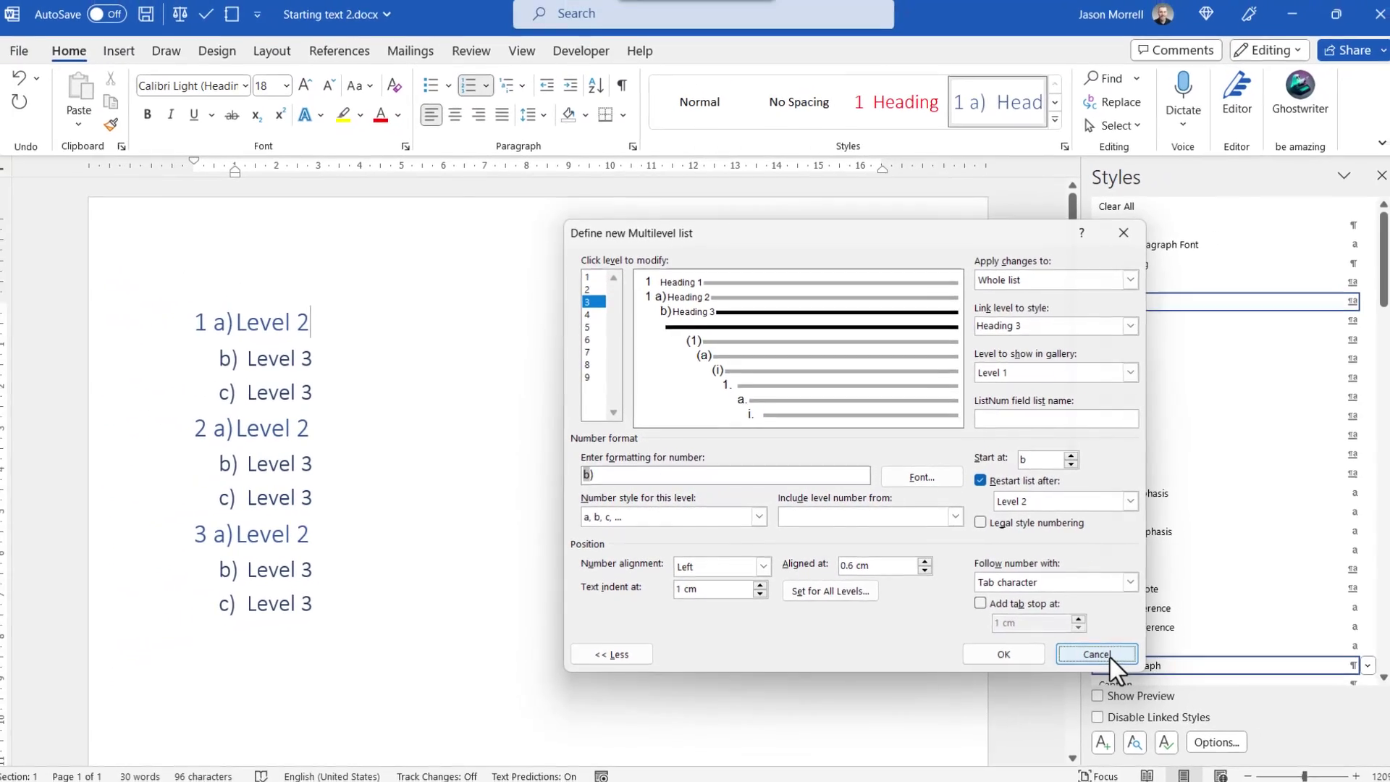
pyautogui.click(1097, 654)
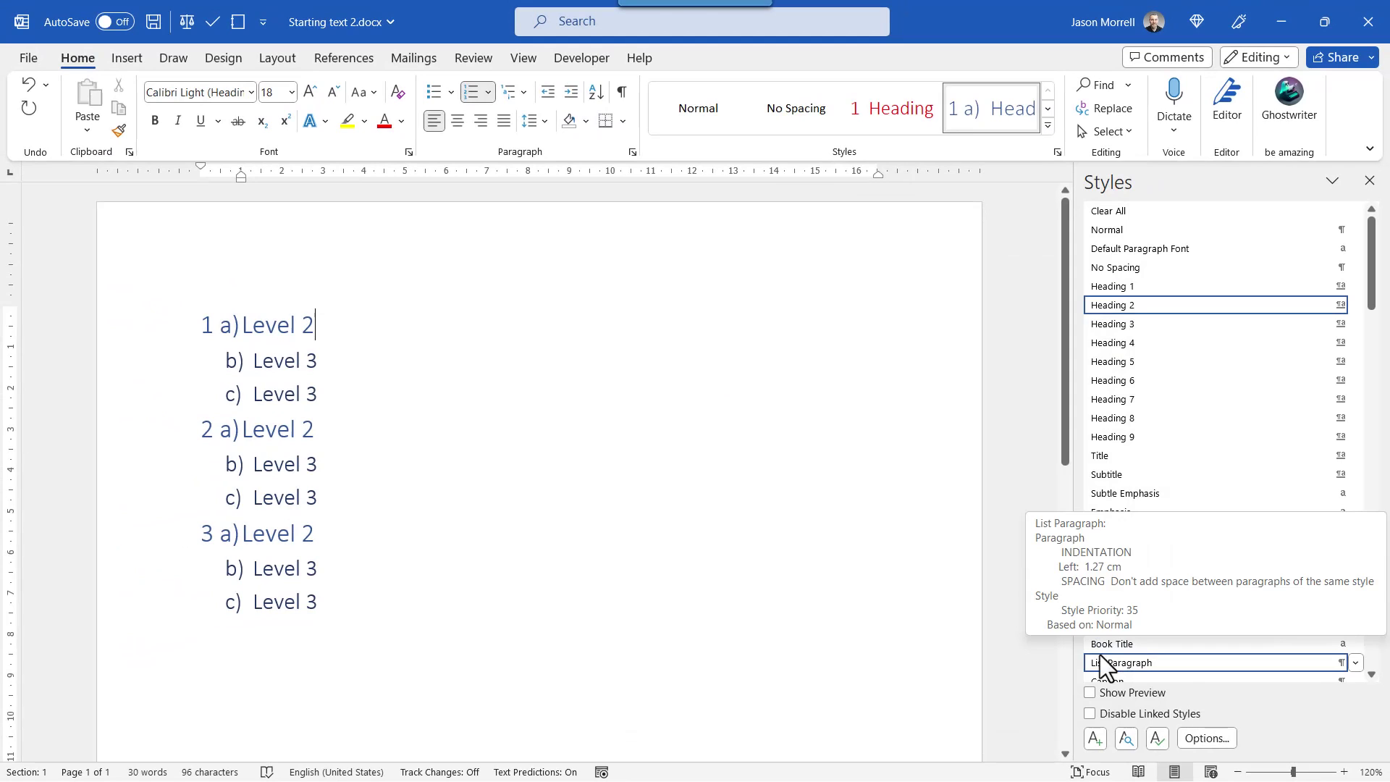
# - Modify the Heading 2 style from the Styles pane to font size 16 pt
pyautogui.rightClick(1118, 305)
pyautogui.click(1170, 352)
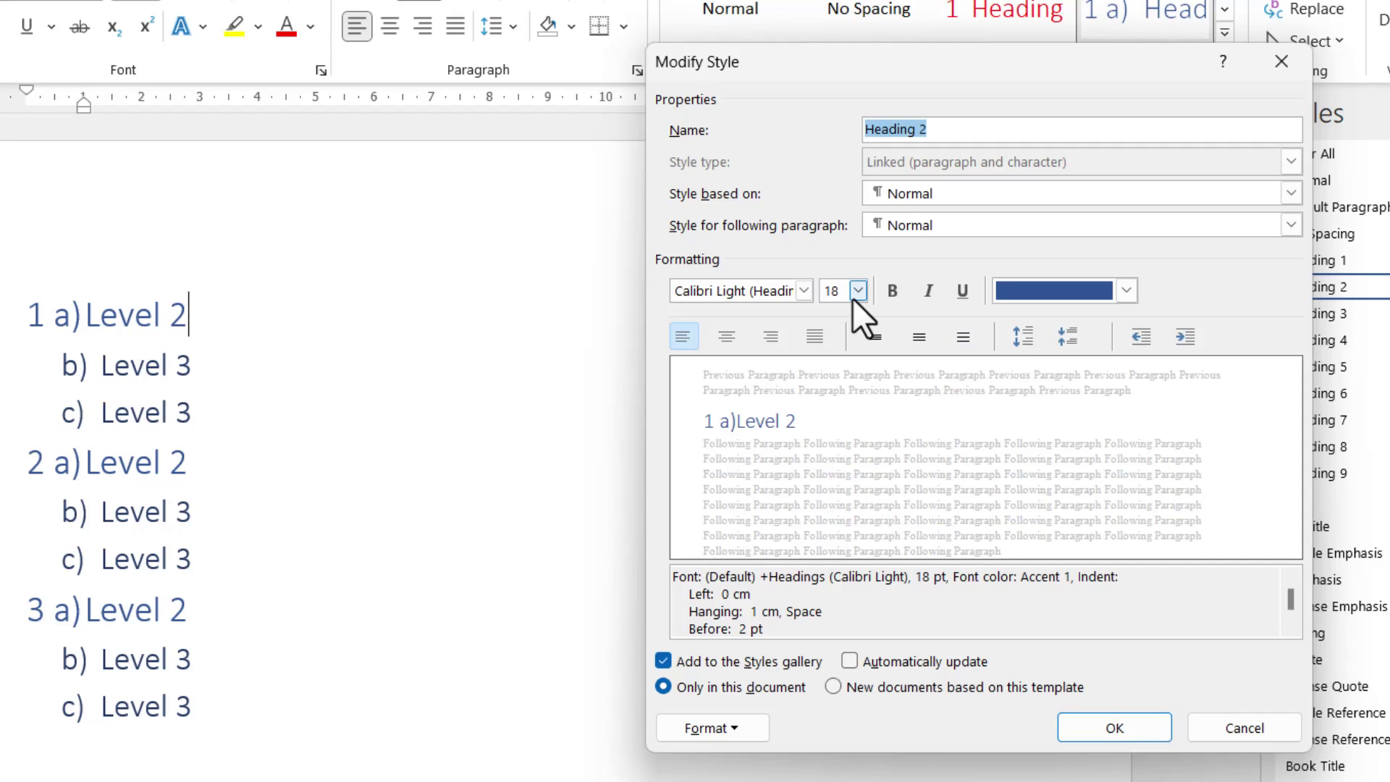
pyautogui.click(858, 292)
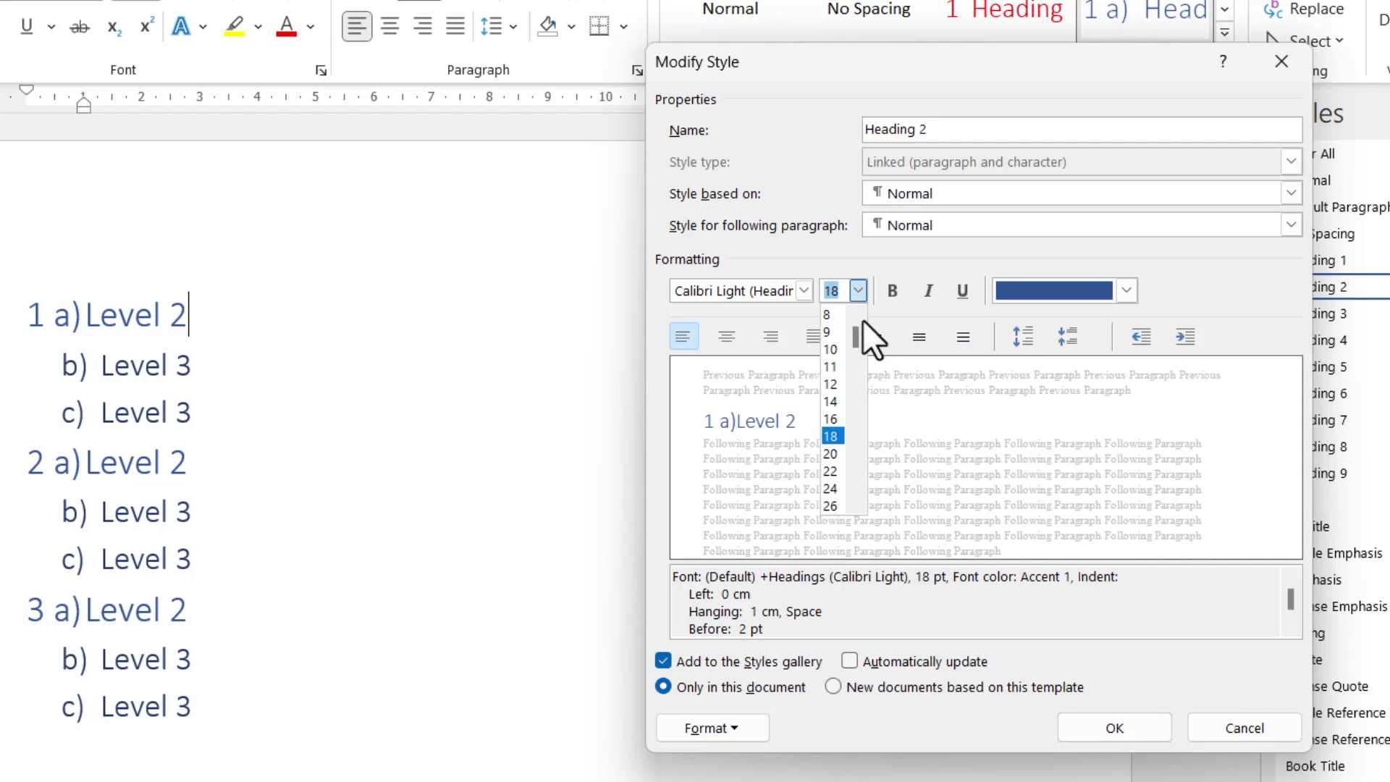
pyautogui.click(832, 419)
pyautogui.click(1114, 728)
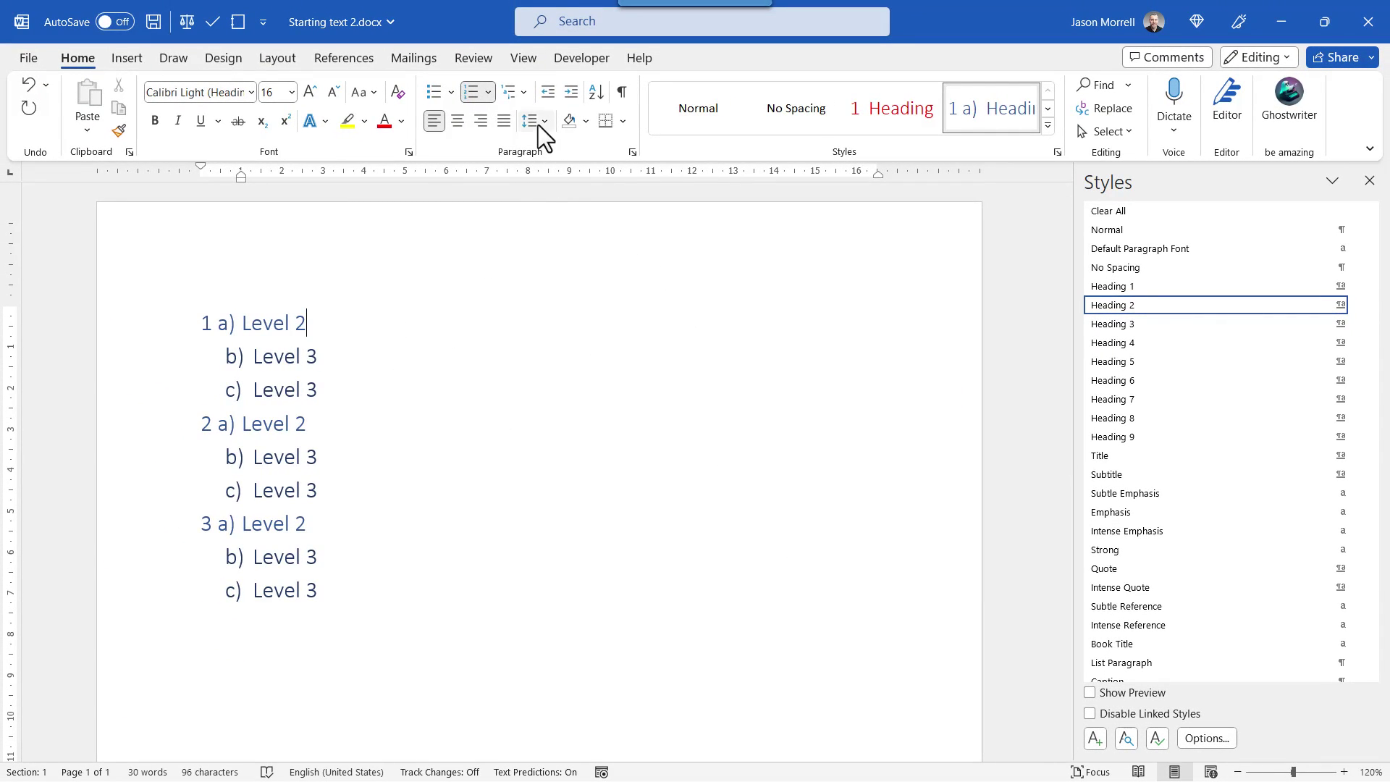
# - Set list level 3's Aligned at value to 0.4 cm in Define New Multilevel List
pyautogui.click(522, 97)
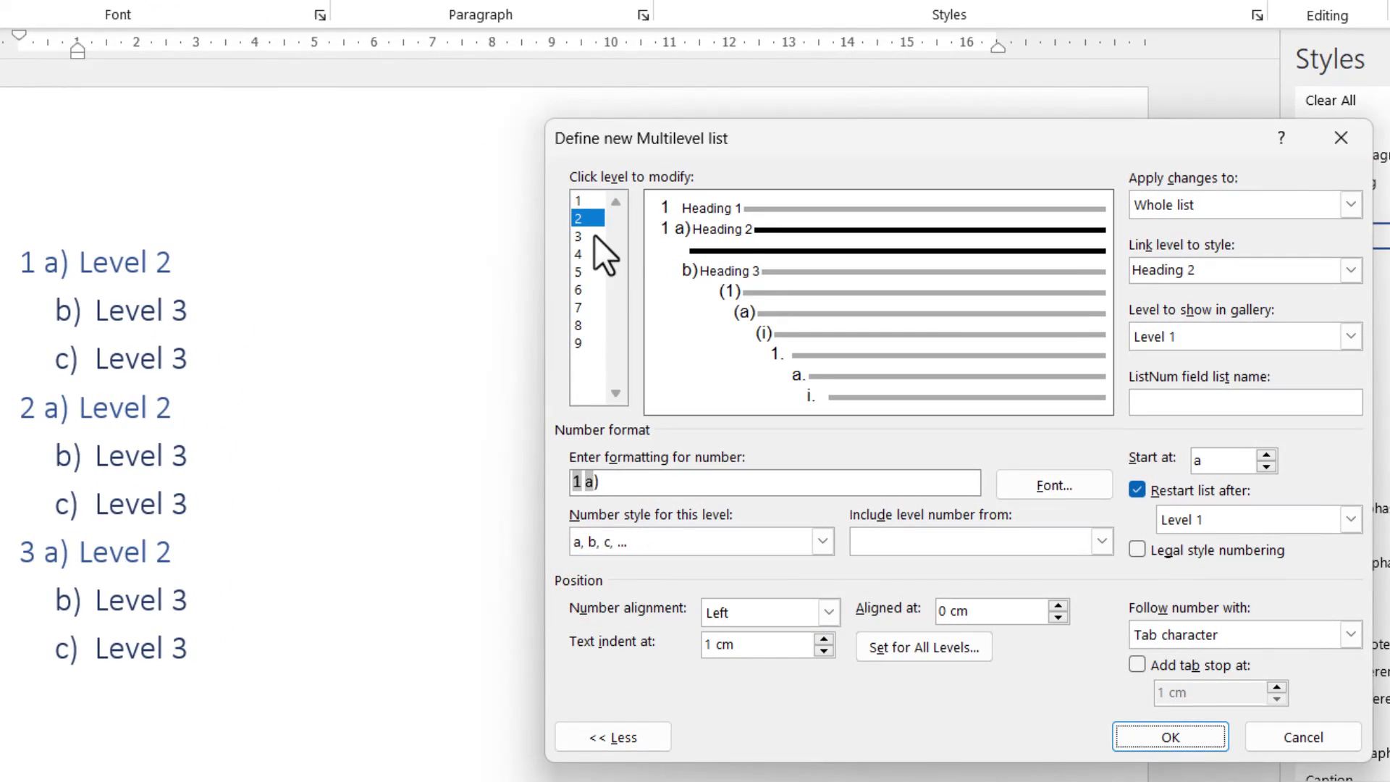
pyautogui.click(587, 236)
pyautogui.click(983, 610)
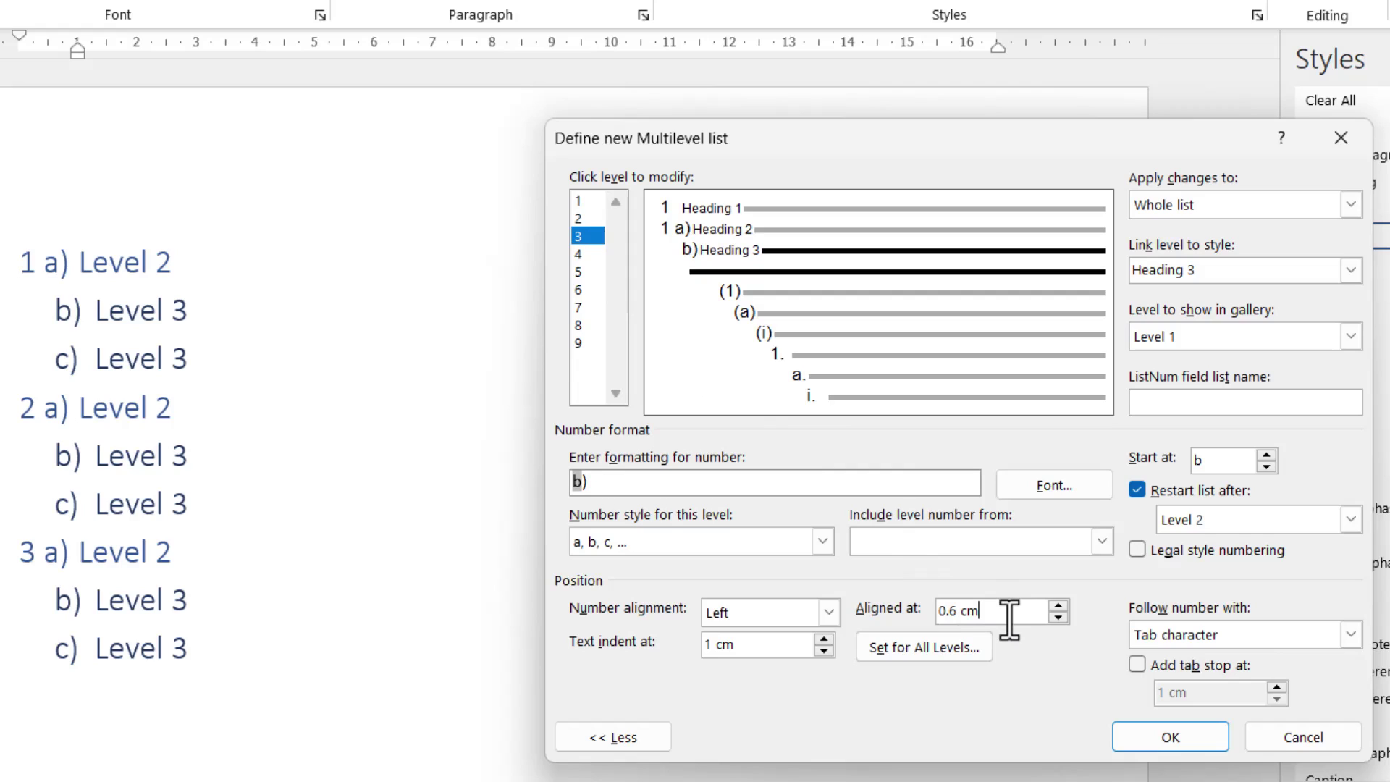
pyautogui.press('BackSpace')
pyautogui.press('BackSpace')
pyautogui.press('BackSpace')
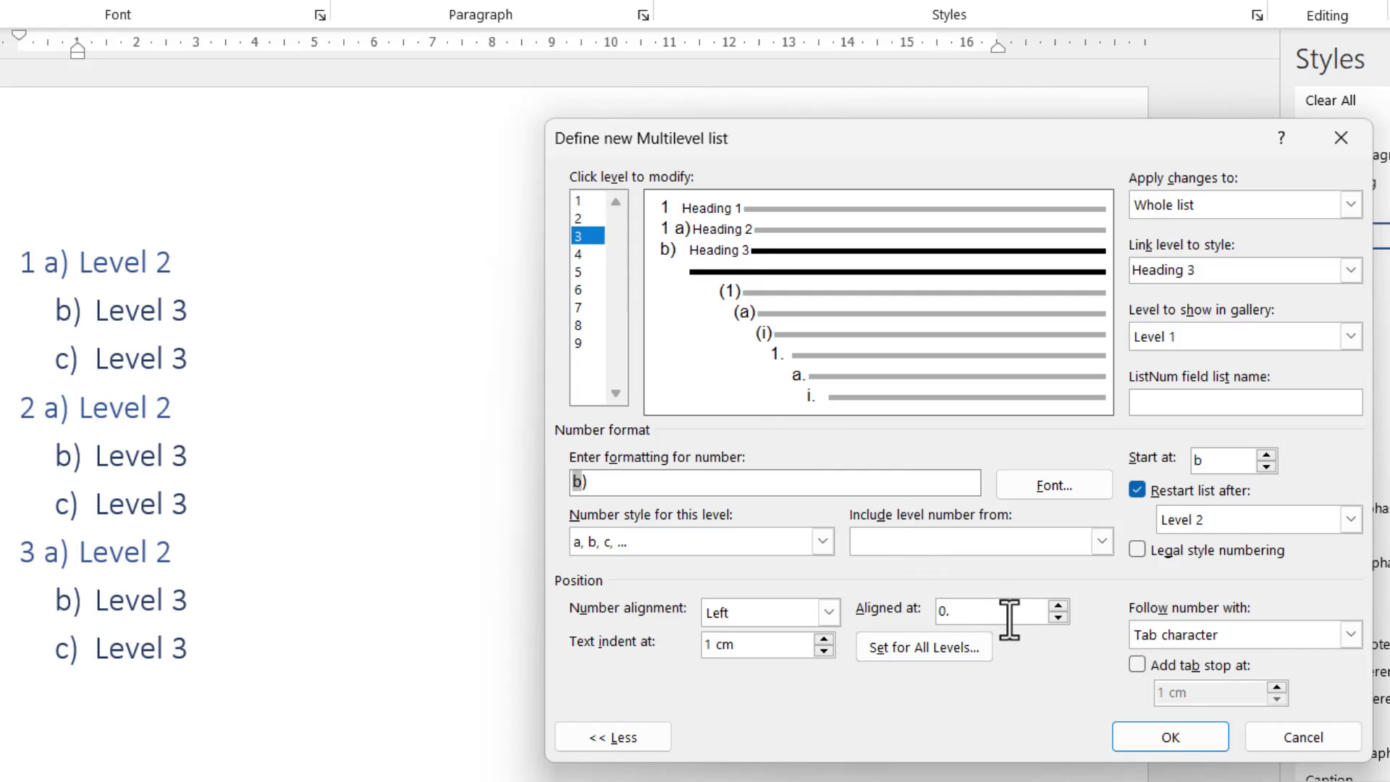
pyautogui.write('4cm')
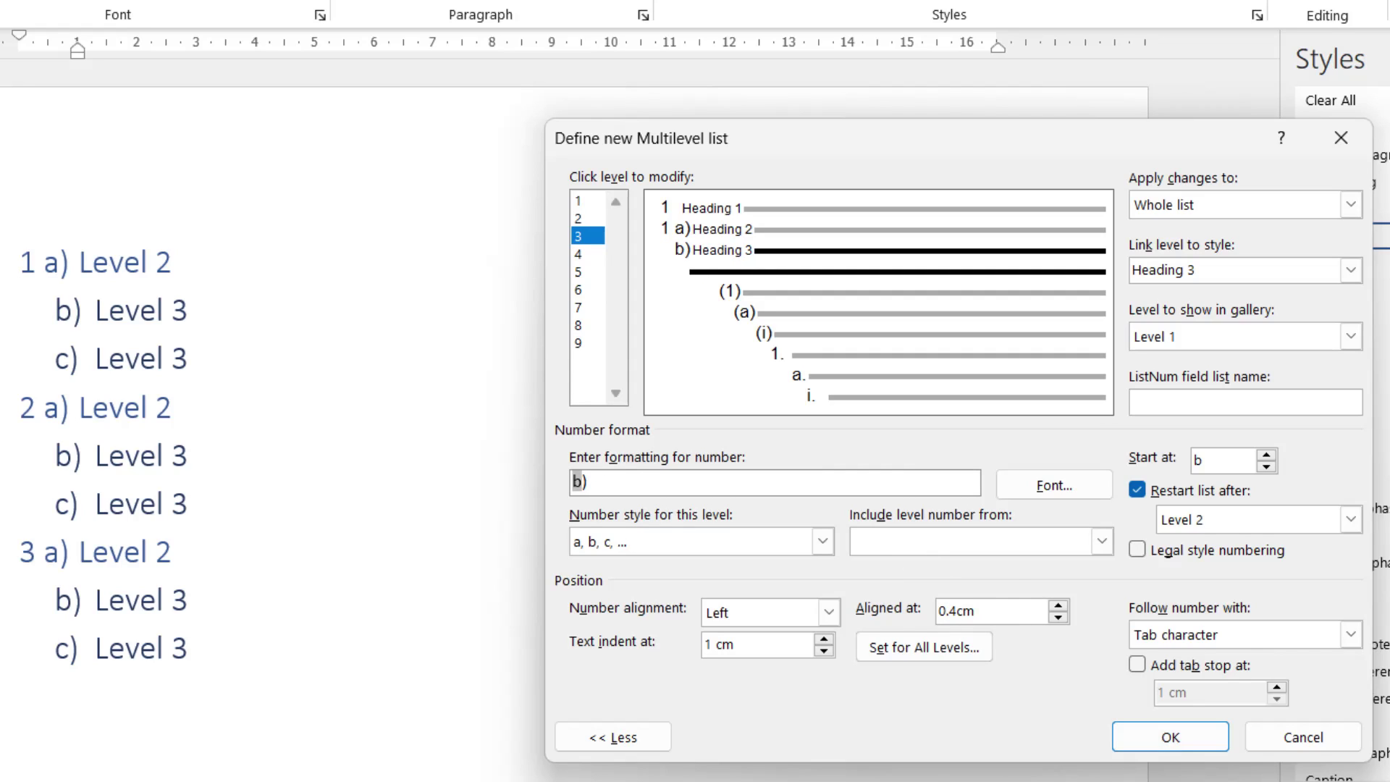
pyautogui.click(1171, 737)
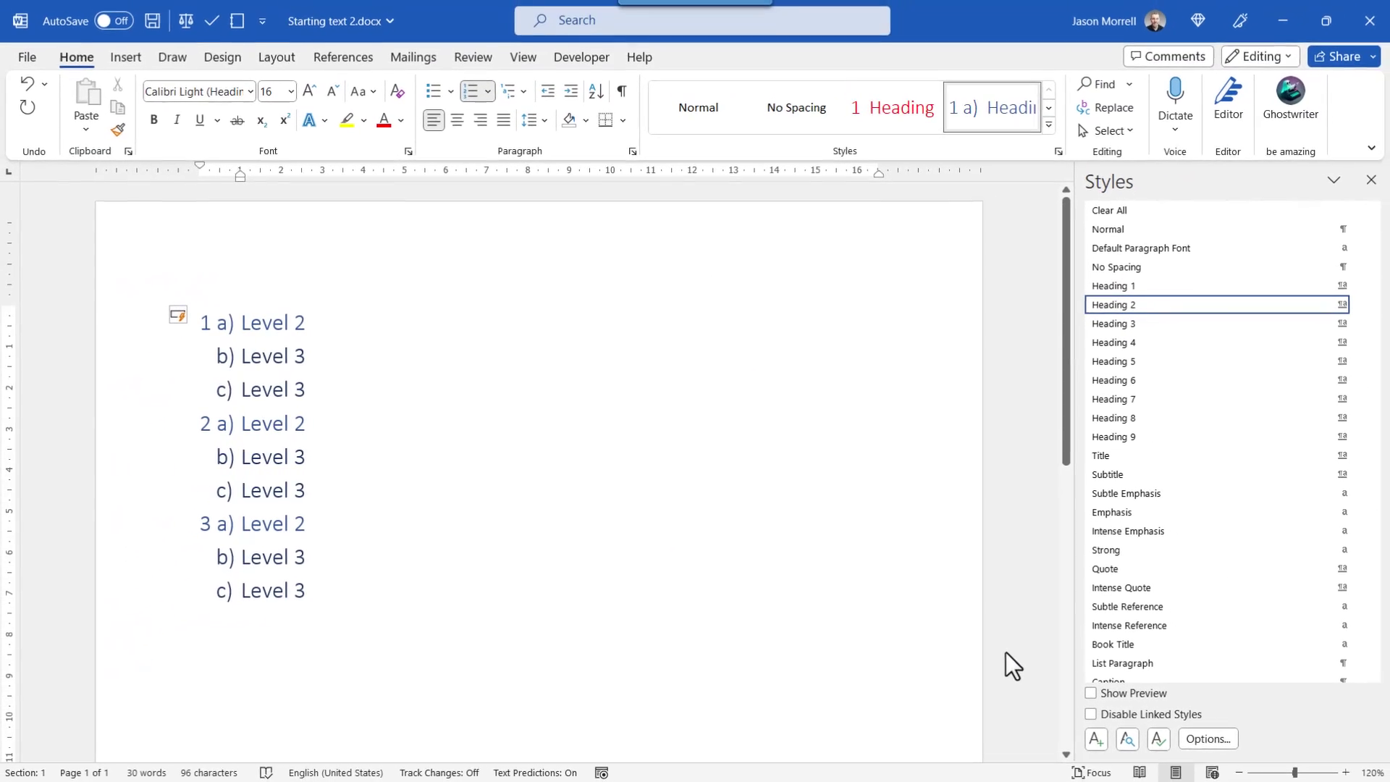